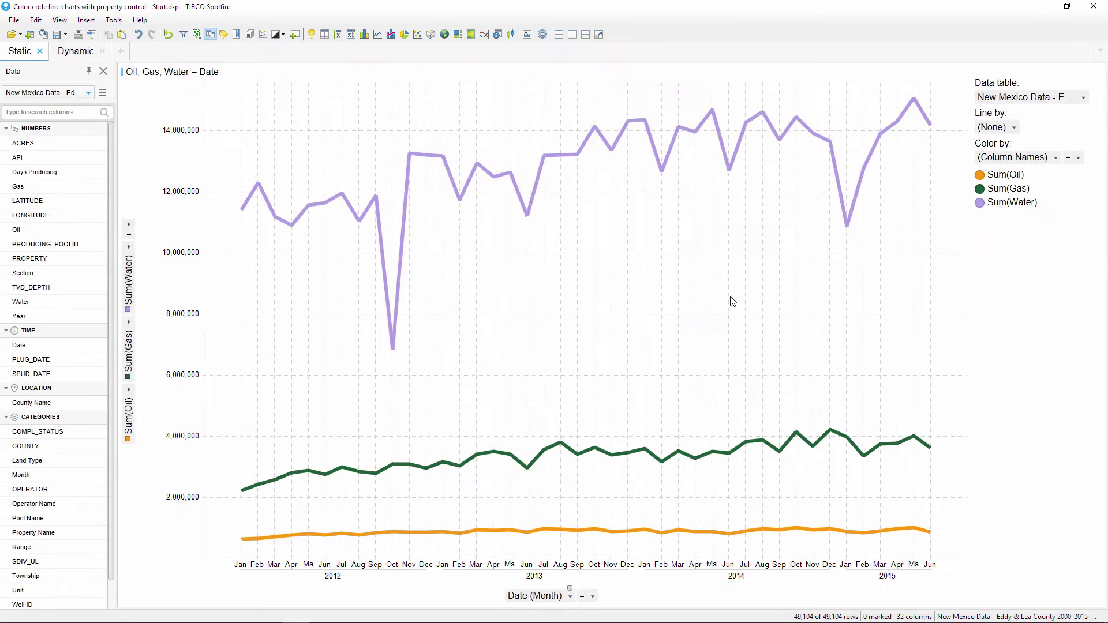
Colour the Static legend lines Sum(Oil) green, Sum(Gas) red, Sum(Water) blue, then go to Dynamic.
{"action": "left_click", "coordinate": [979, 174]}
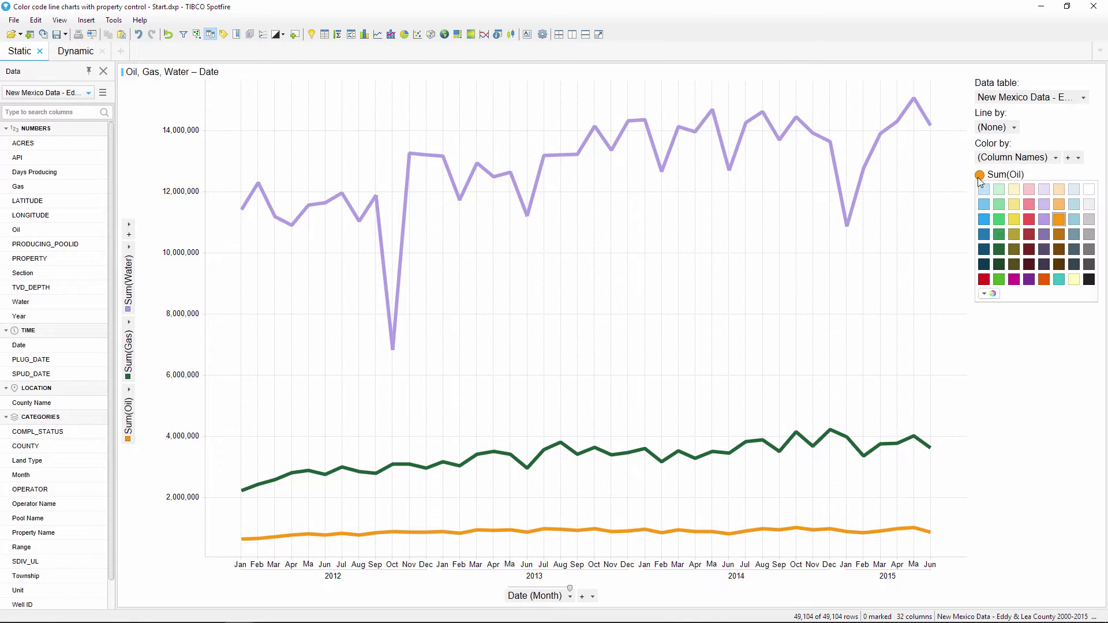
{"action": "left_click", "coordinate": [1001, 217]}
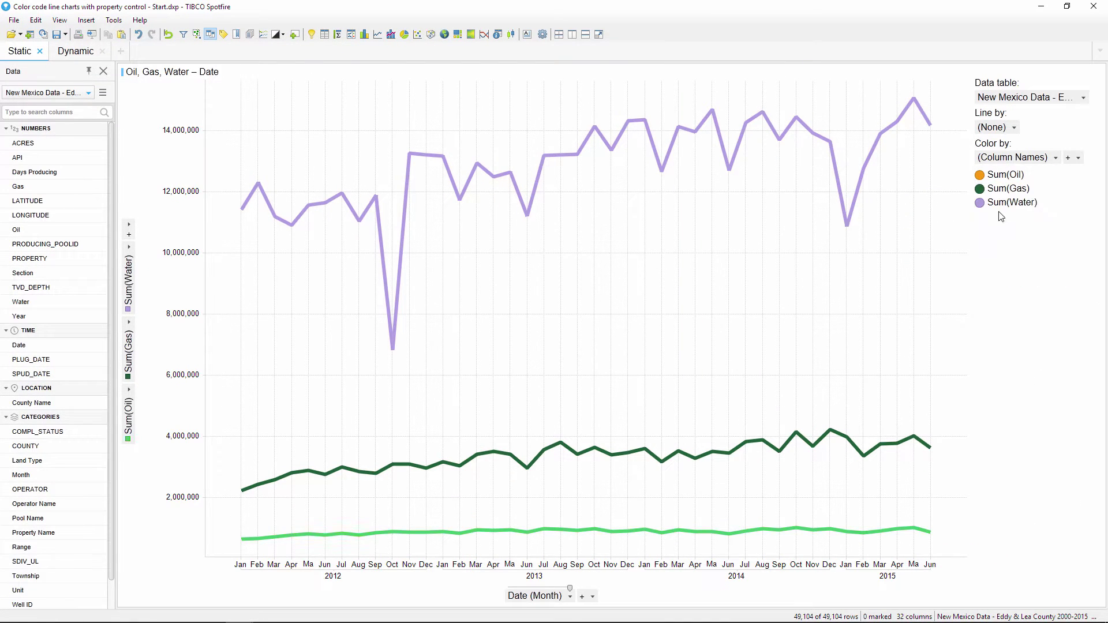
{"action": "left_click", "coordinate": [980, 188]}
{"action": "left_click", "coordinate": [1028, 233]}
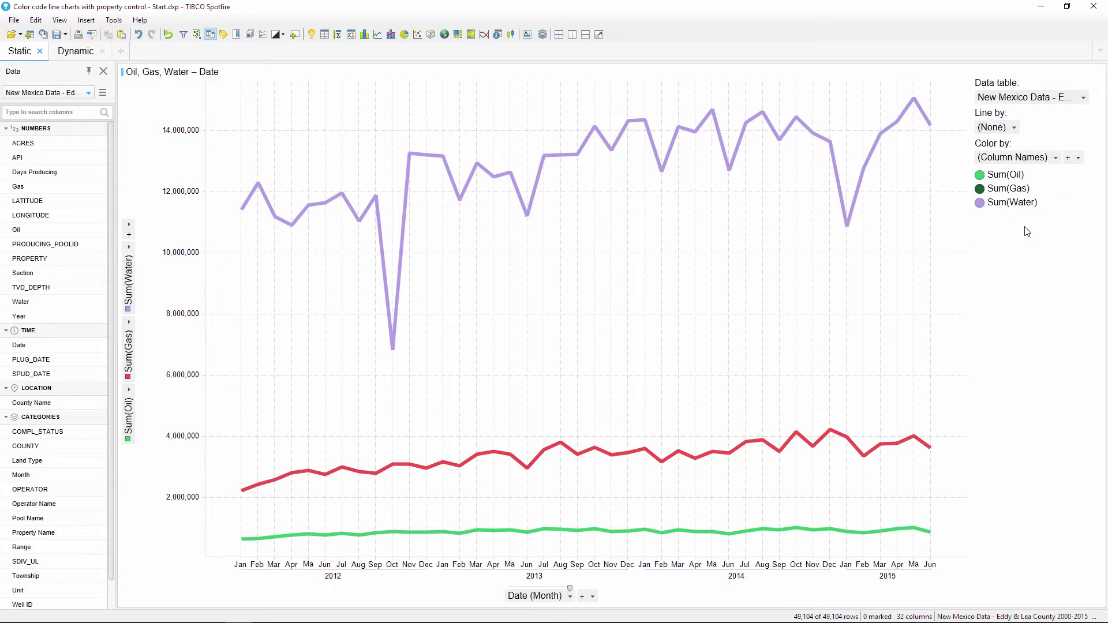
{"action": "left_click", "coordinate": [980, 204]}
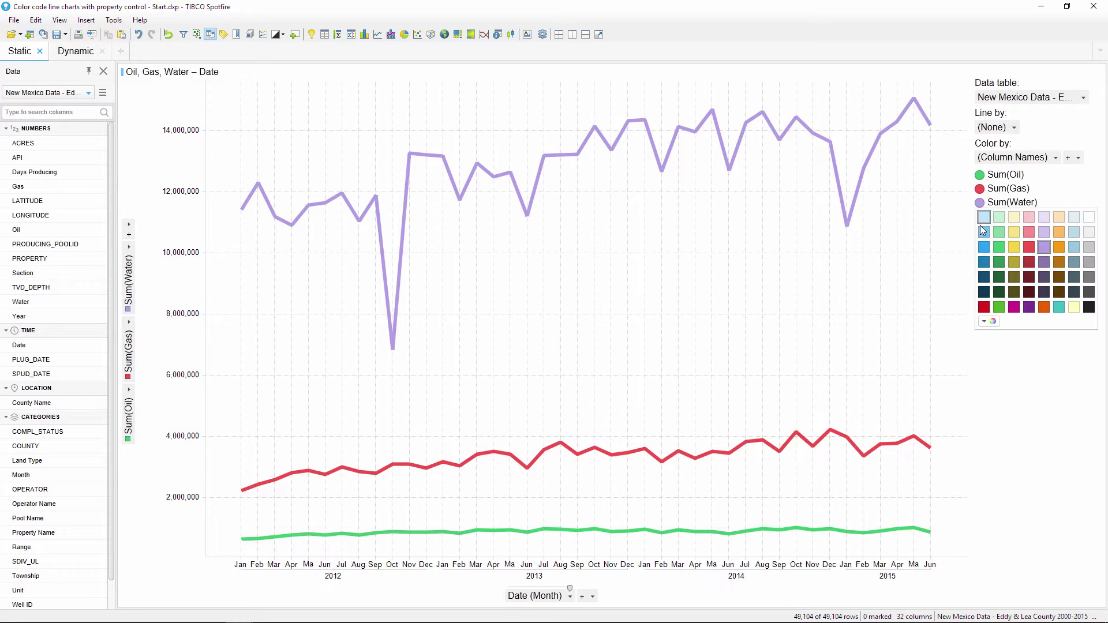
{"action": "left_click", "coordinate": [985, 254]}
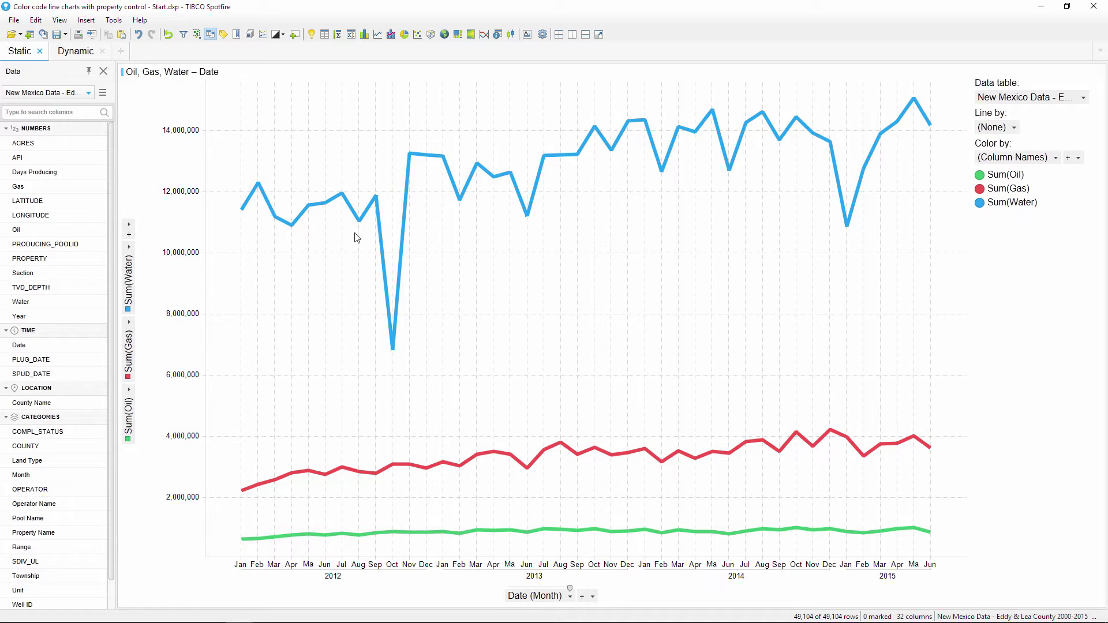
{"action": "left_click", "coordinate": [75, 53]}
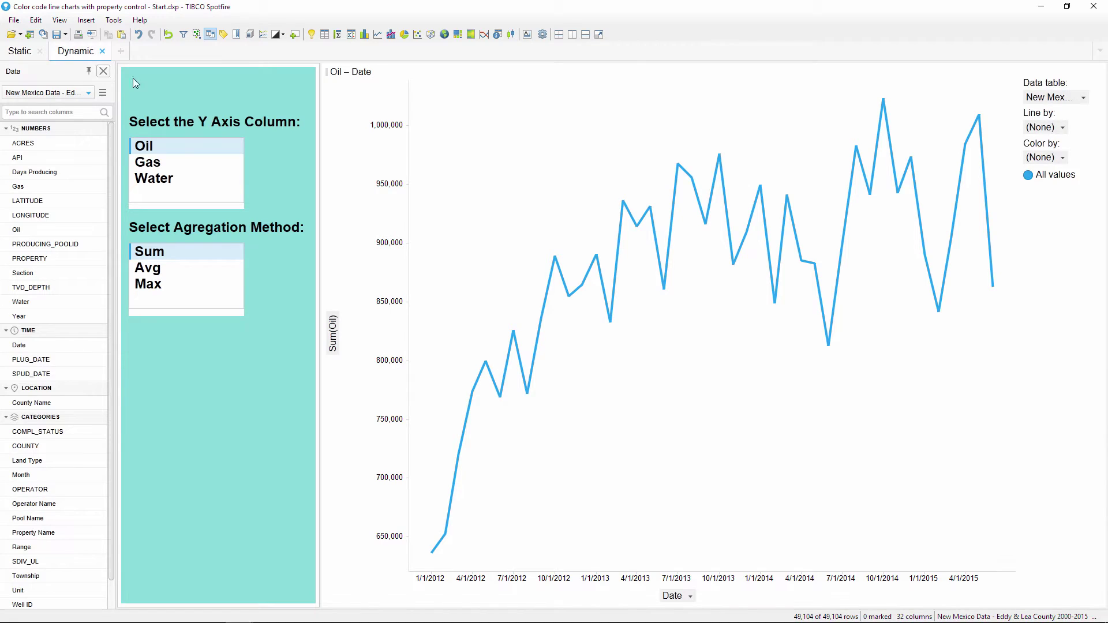
Plot Water on the Dynamic chart's Y axis and colour its line by (Column Names).
{"action": "left_click", "coordinate": [171, 167]}
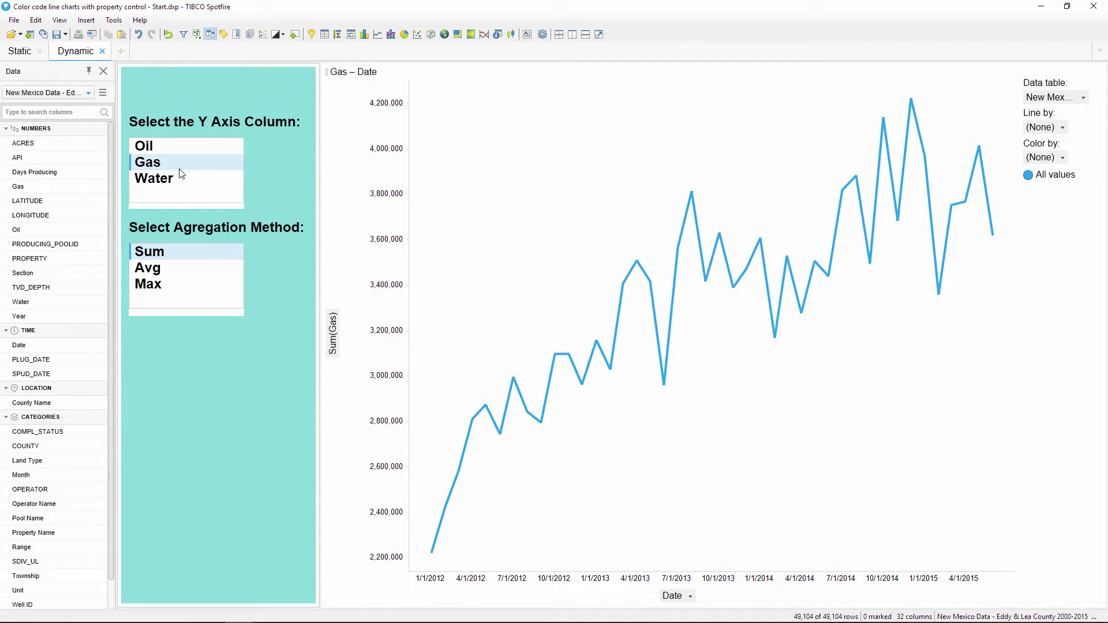
{"action": "left_click", "coordinate": [186, 182]}
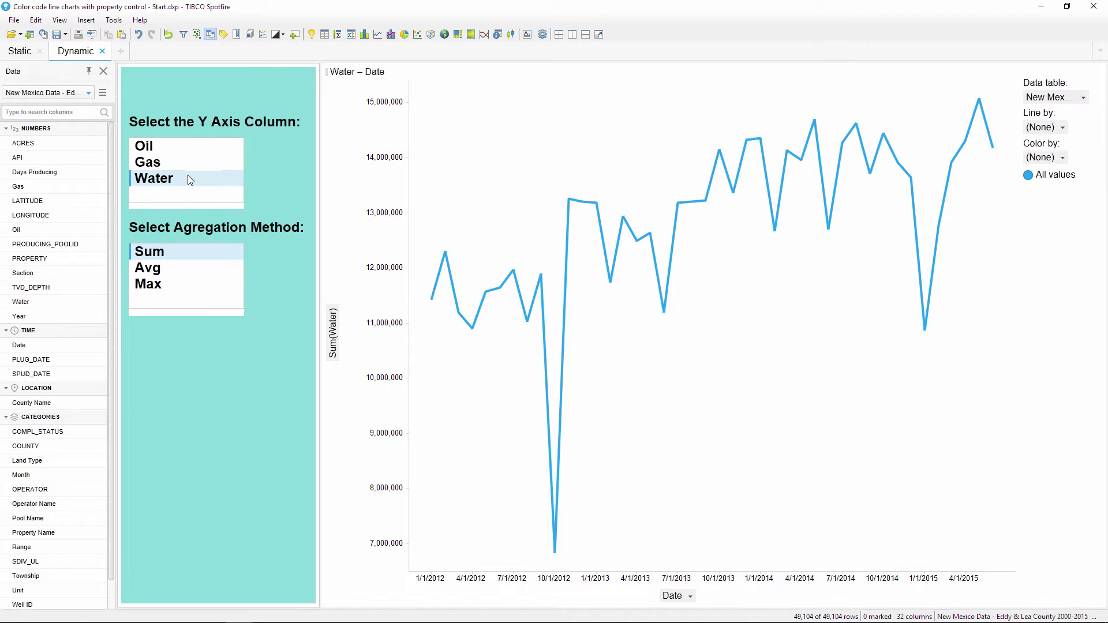
{"action": "left_click", "coordinate": [1061, 159]}
{"action": "left_click", "coordinate": [884, 197]}
{"action": "left_click", "coordinate": [921, 150]}
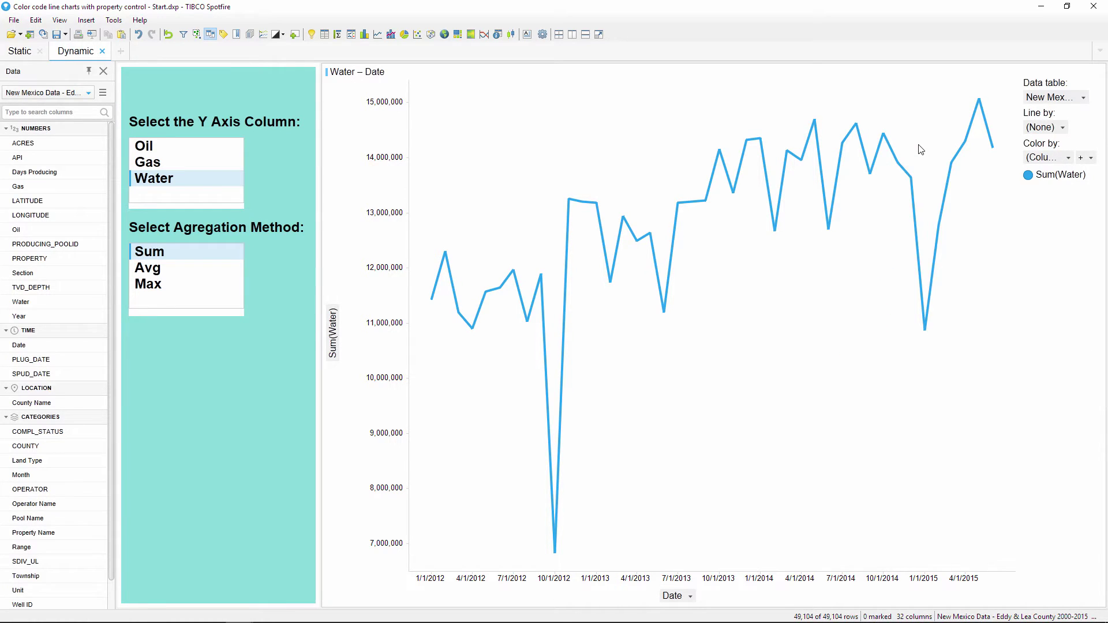
Keep the Sum(Water) line blue, then plot Gas and make its line red.
{"action": "left_click", "coordinate": [1030, 177]}
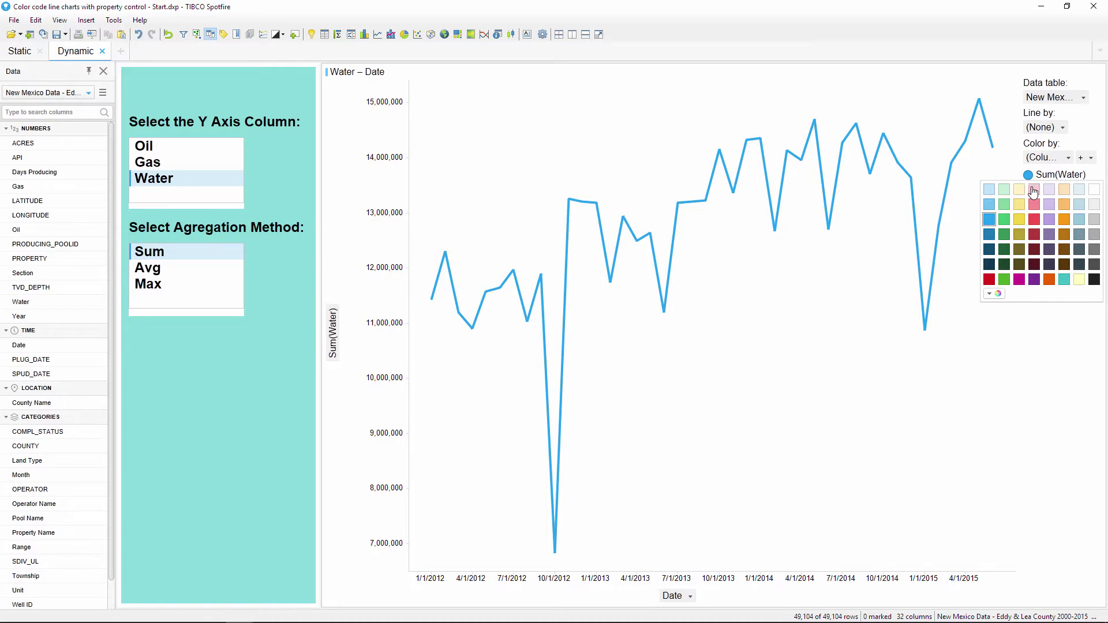
{"action": "left_click", "coordinate": [989, 220]}
{"action": "left_click", "coordinate": [165, 165]}
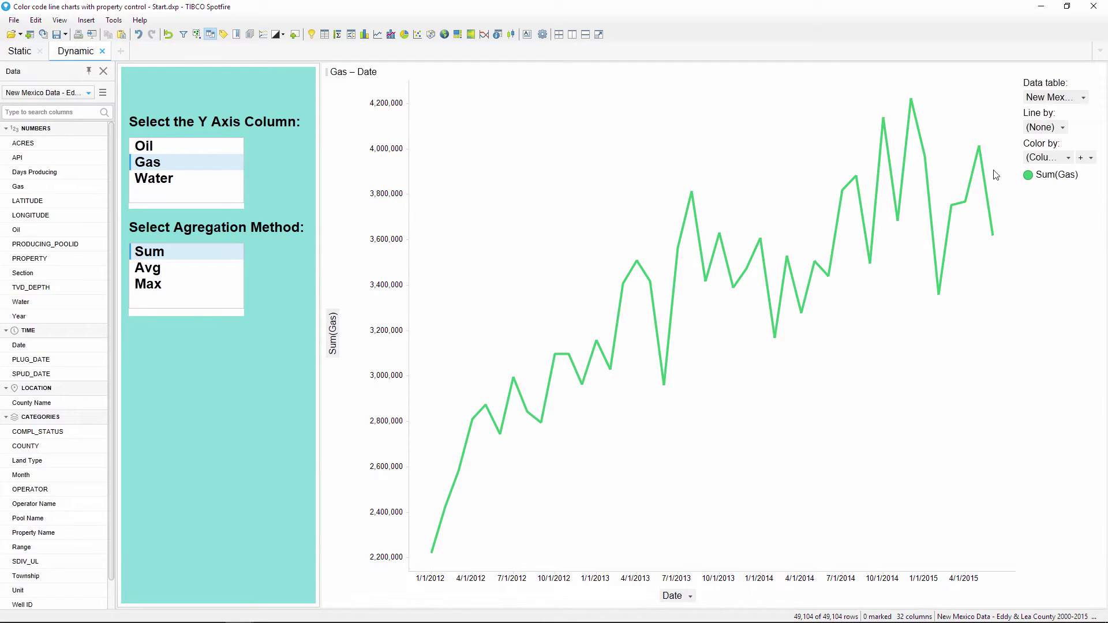
{"action": "left_click", "coordinate": [1028, 175]}
{"action": "left_click", "coordinate": [1035, 220]}
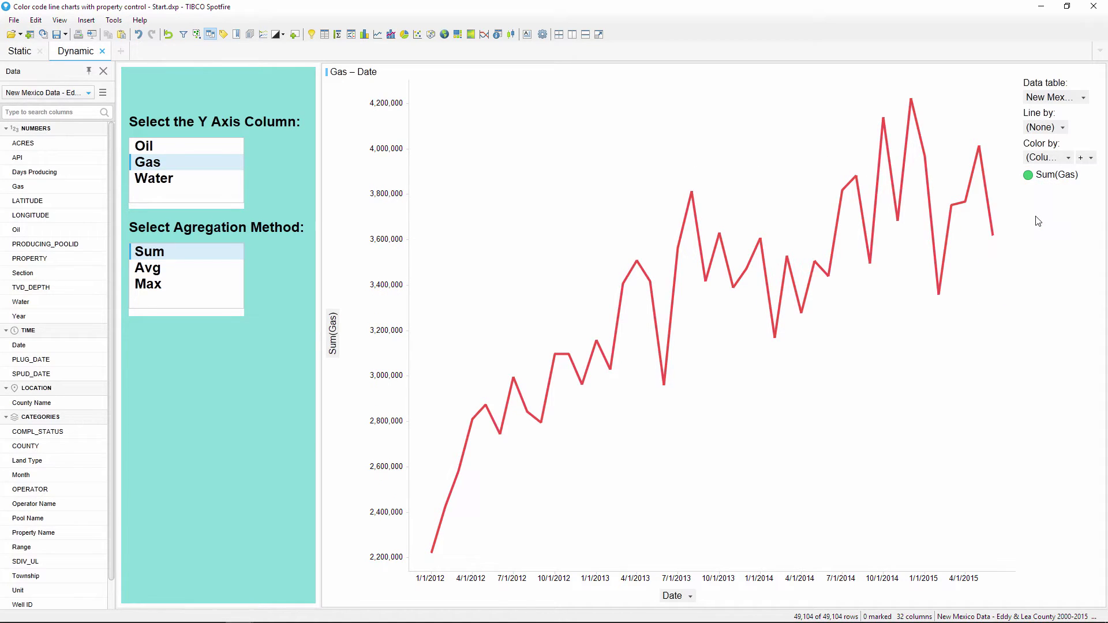
Plot Oil and make its line green, then plot Gas again.
{"action": "left_click", "coordinate": [209, 149]}
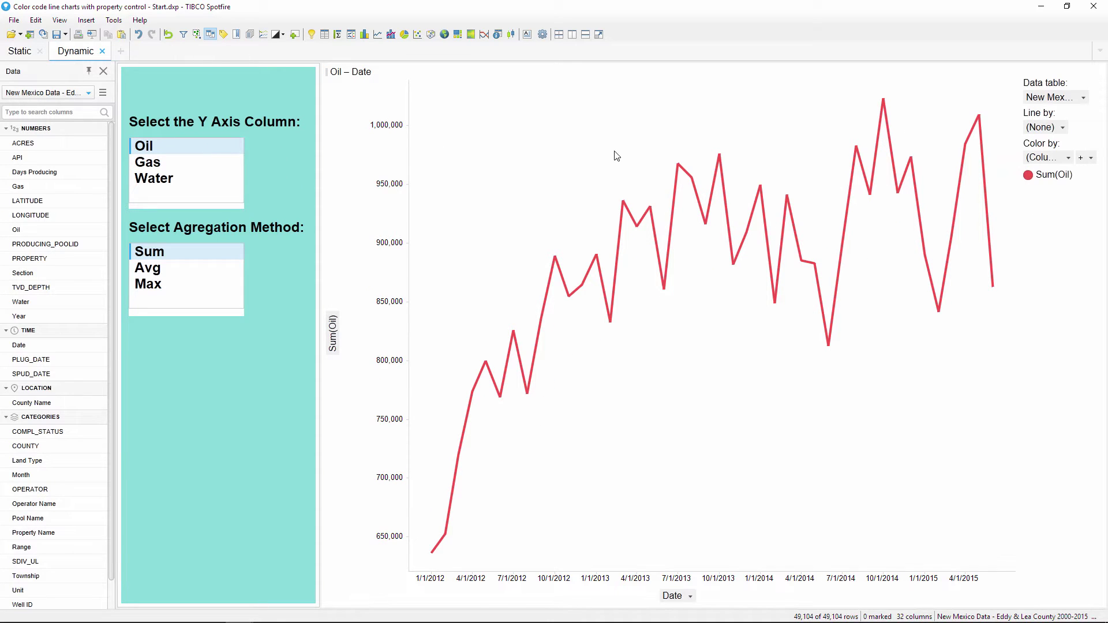
{"action": "left_click", "coordinate": [1028, 175]}
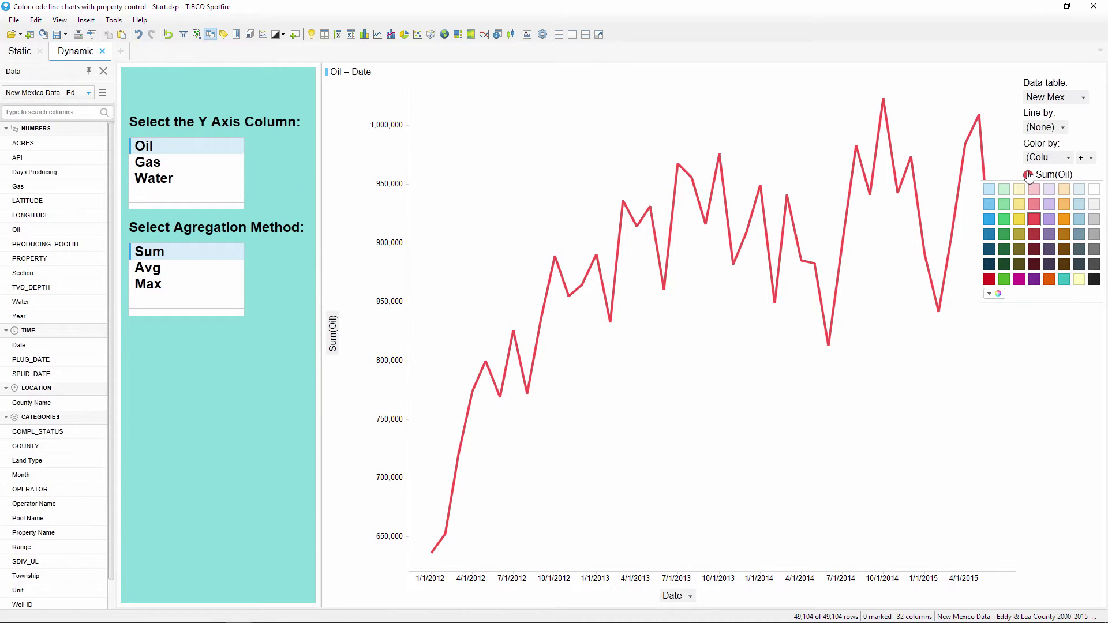
{"action": "left_click", "coordinate": [1004, 220]}
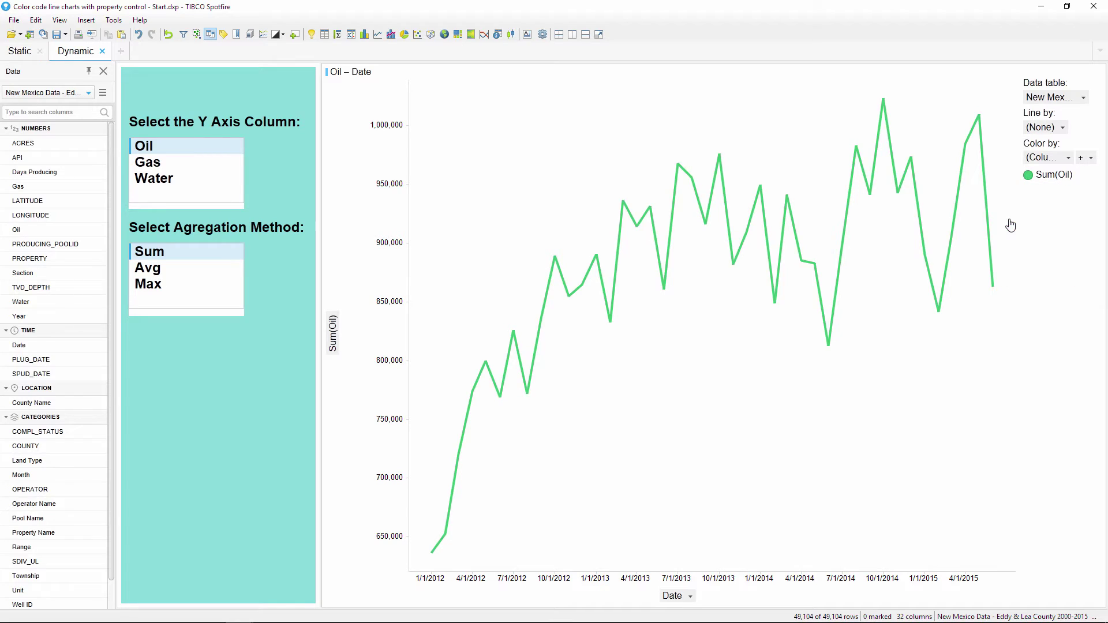
{"action": "left_click", "coordinate": [209, 167]}
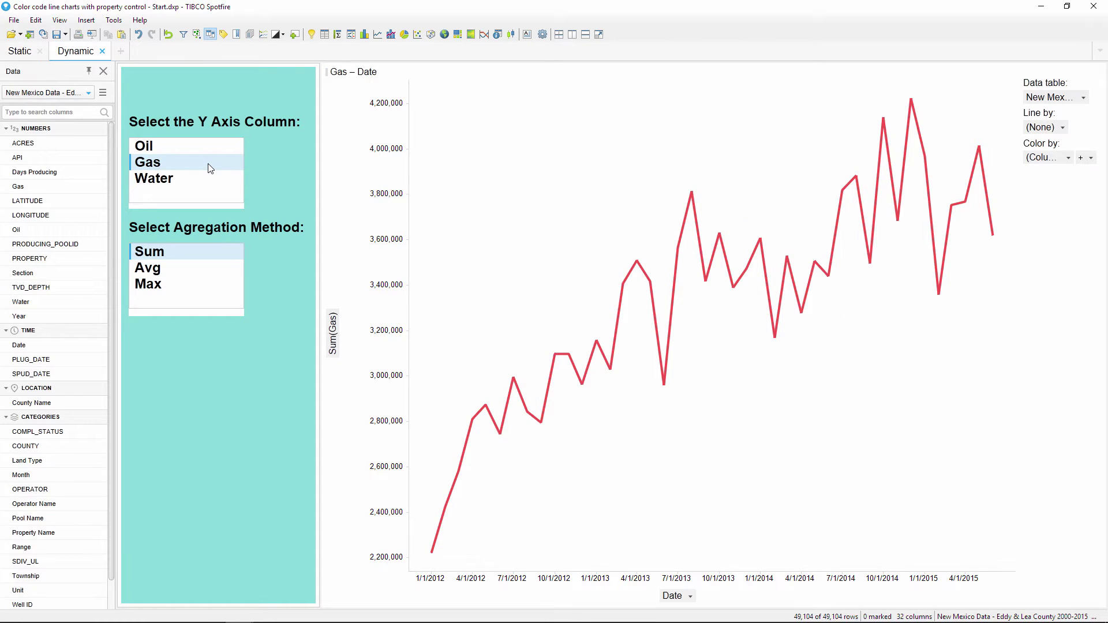
Plot Water and set its line blue under both Max and Avg aggregation.
{"action": "left_click", "coordinate": [209, 179]}
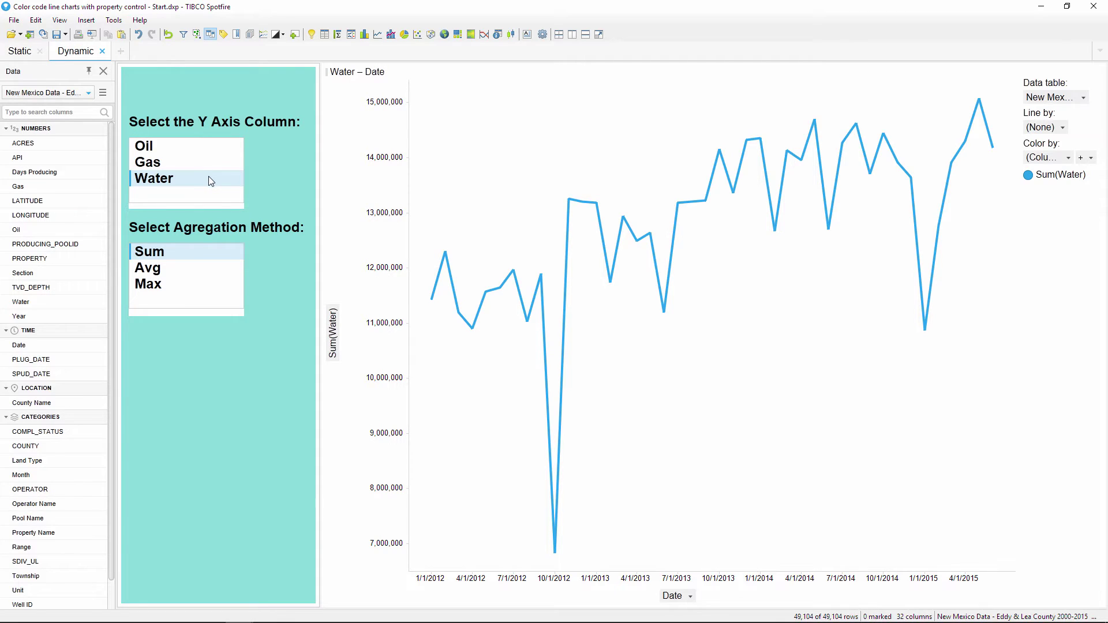
{"action": "left_click", "coordinate": [211, 276]}
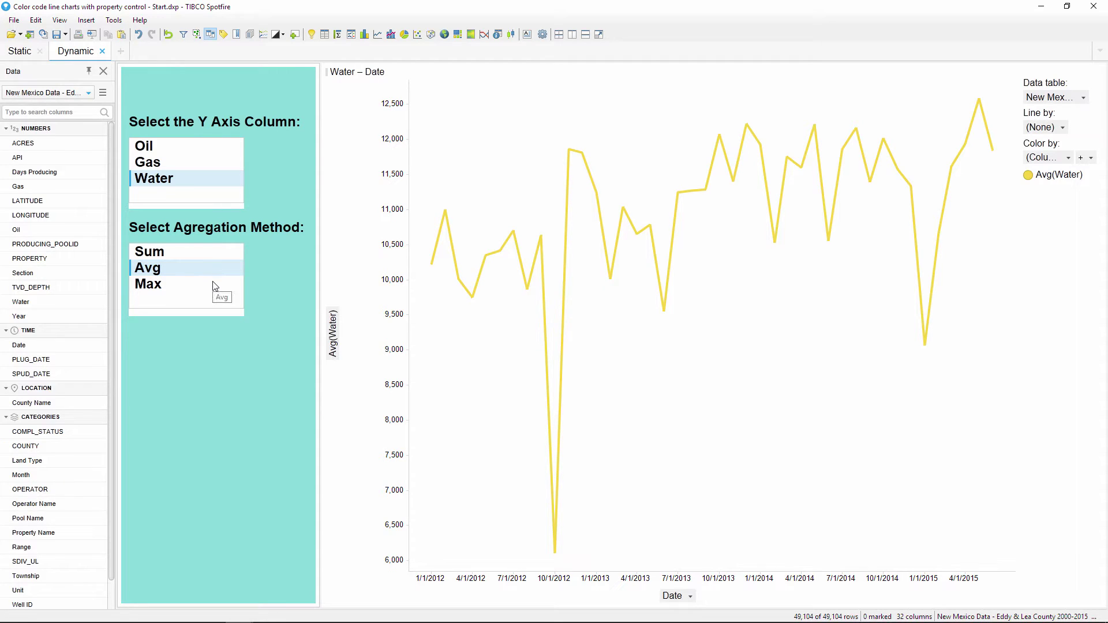
{"action": "left_click", "coordinate": [213, 284]}
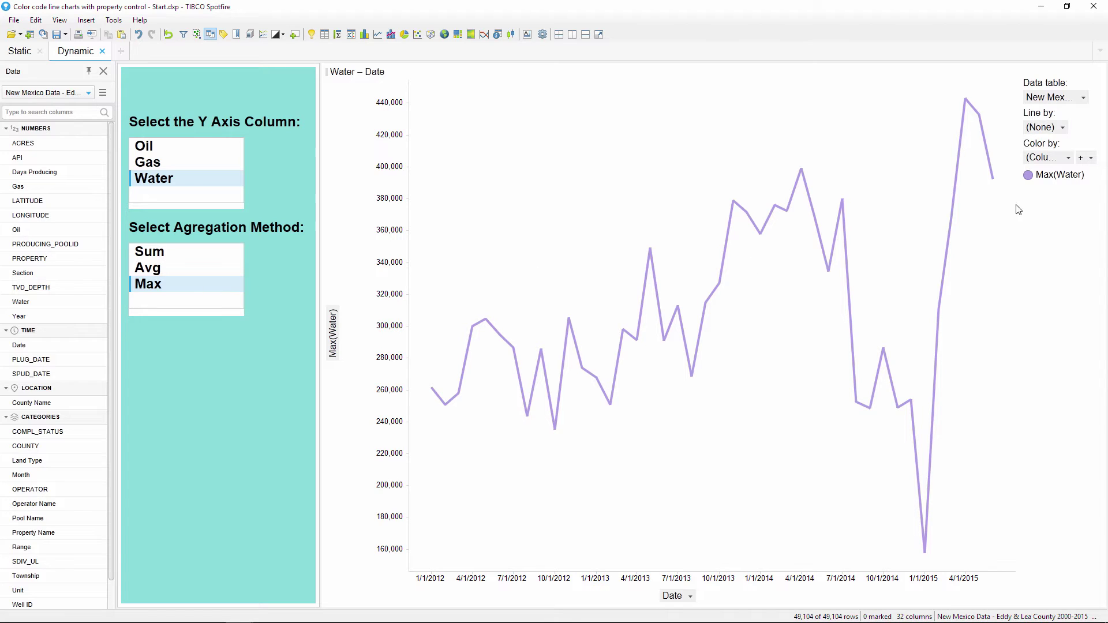
{"action": "left_click", "coordinate": [1030, 176]}
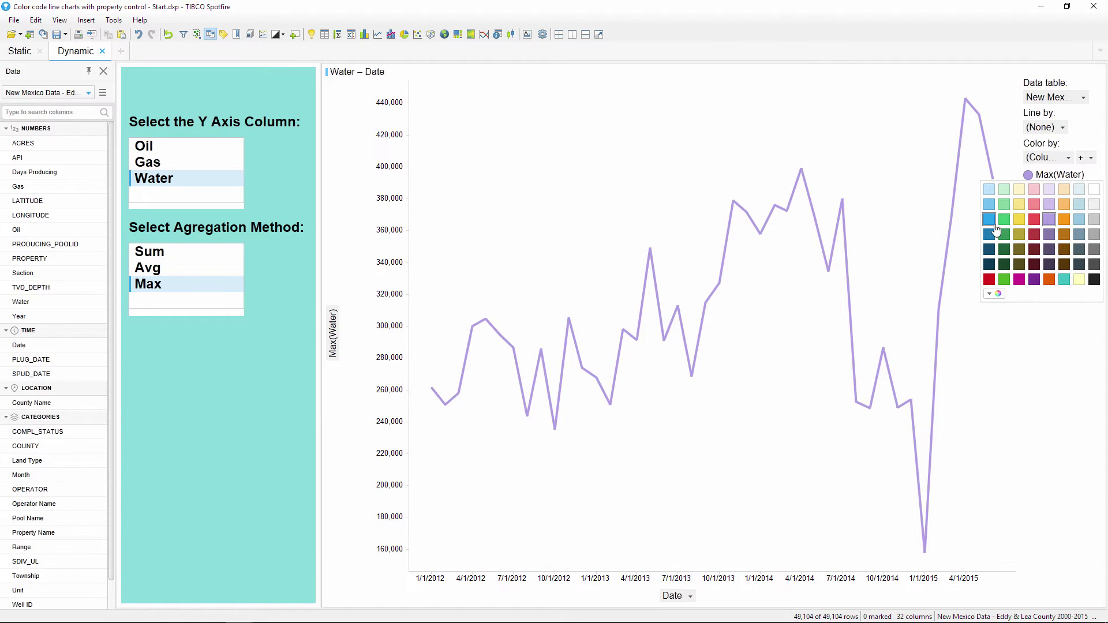
{"action": "left_click", "coordinate": [990, 221]}
{"action": "left_click", "coordinate": [234, 268]}
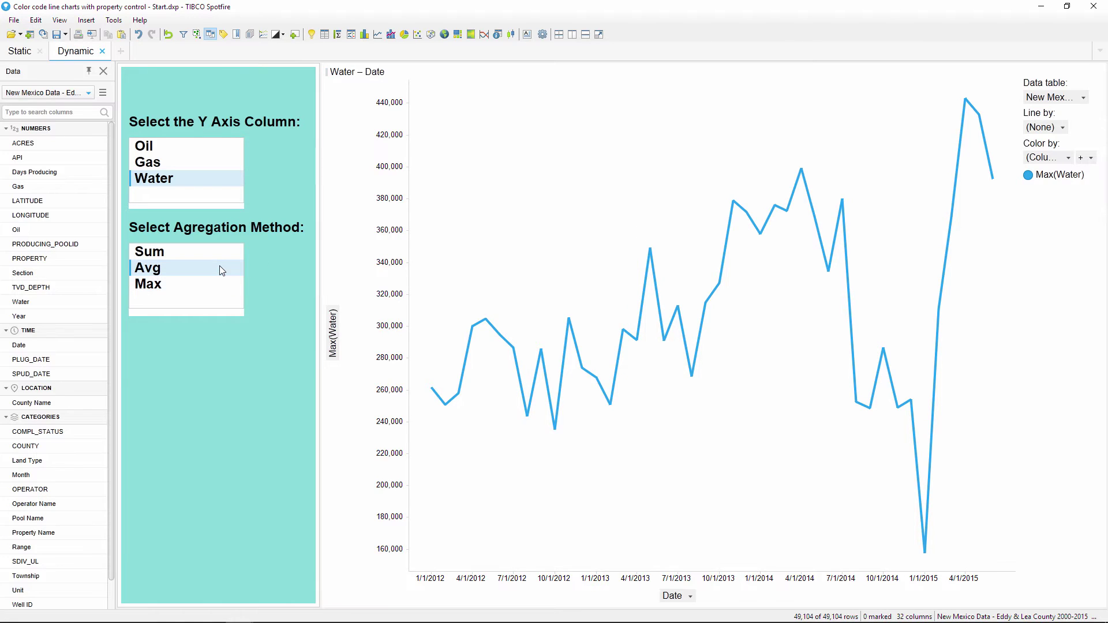
{"action": "left_click", "coordinate": [1028, 175]}
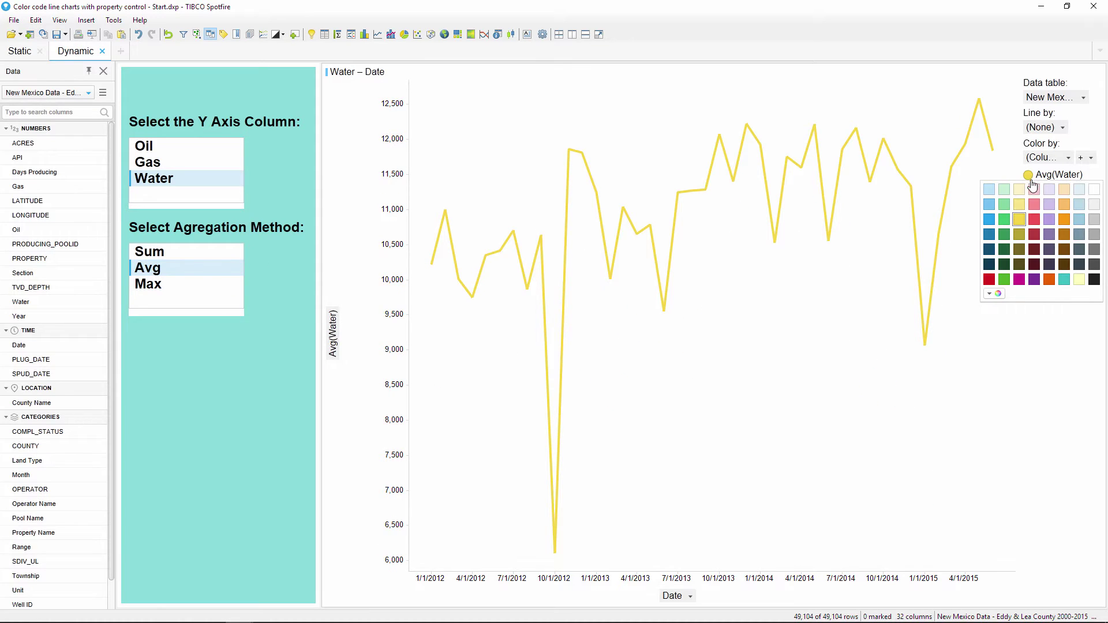
{"action": "left_click", "coordinate": [992, 225]}
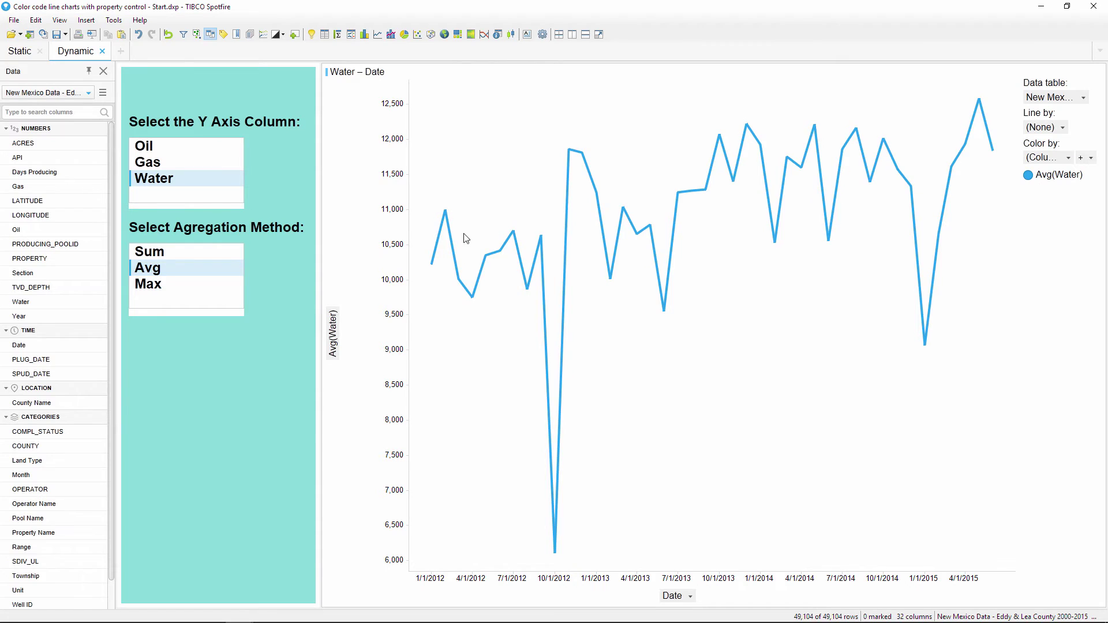
Test Sum, Avg and Max aggregations across Water, Gas and Oil, ending on Max(Oil).
{"action": "left_click", "coordinate": [234, 253]}
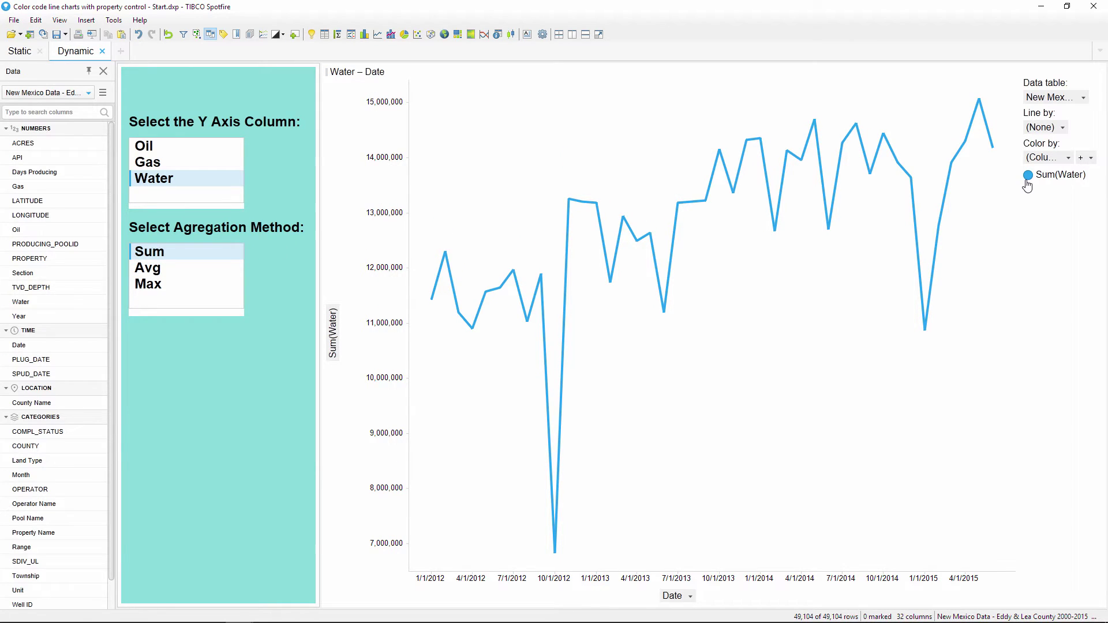
{"action": "left_click", "coordinate": [199, 272]}
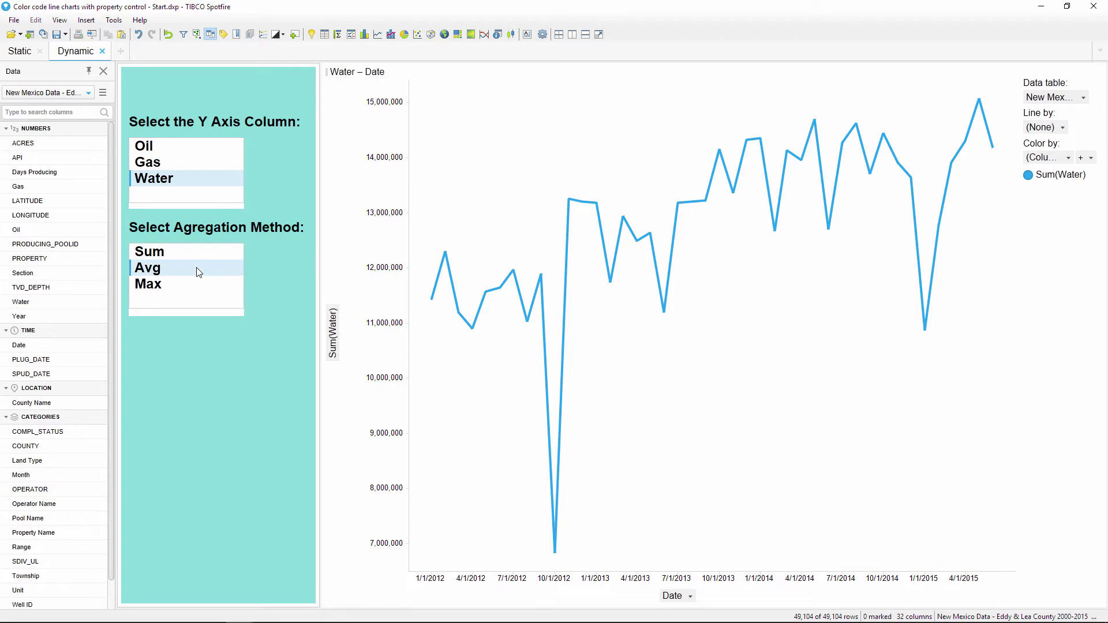
{"action": "left_click", "coordinate": [198, 285]}
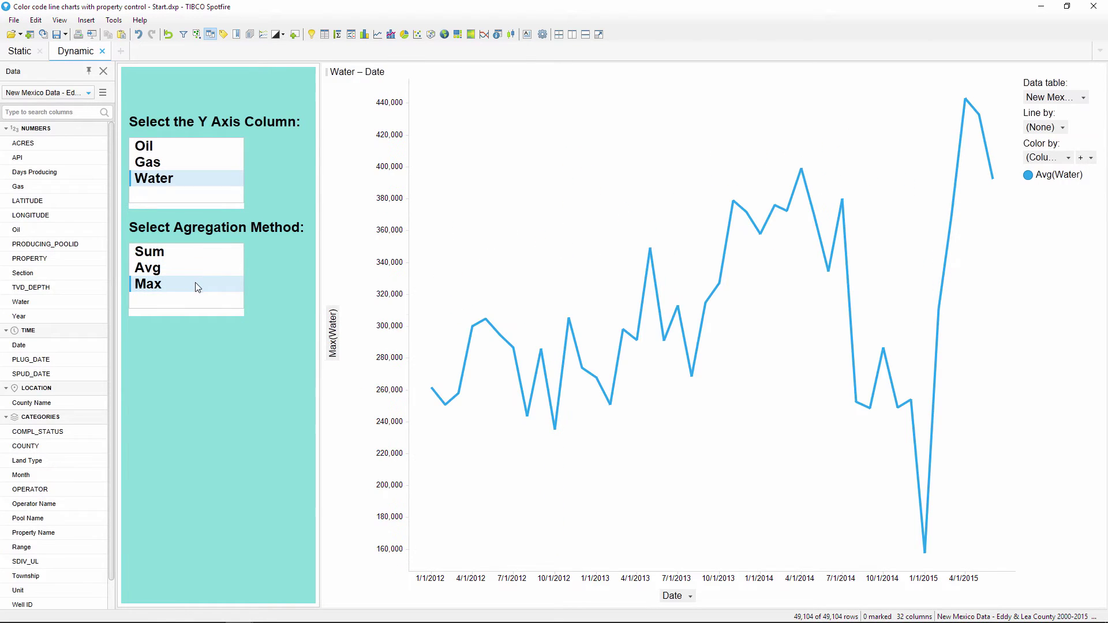
{"action": "left_click", "coordinate": [179, 168]}
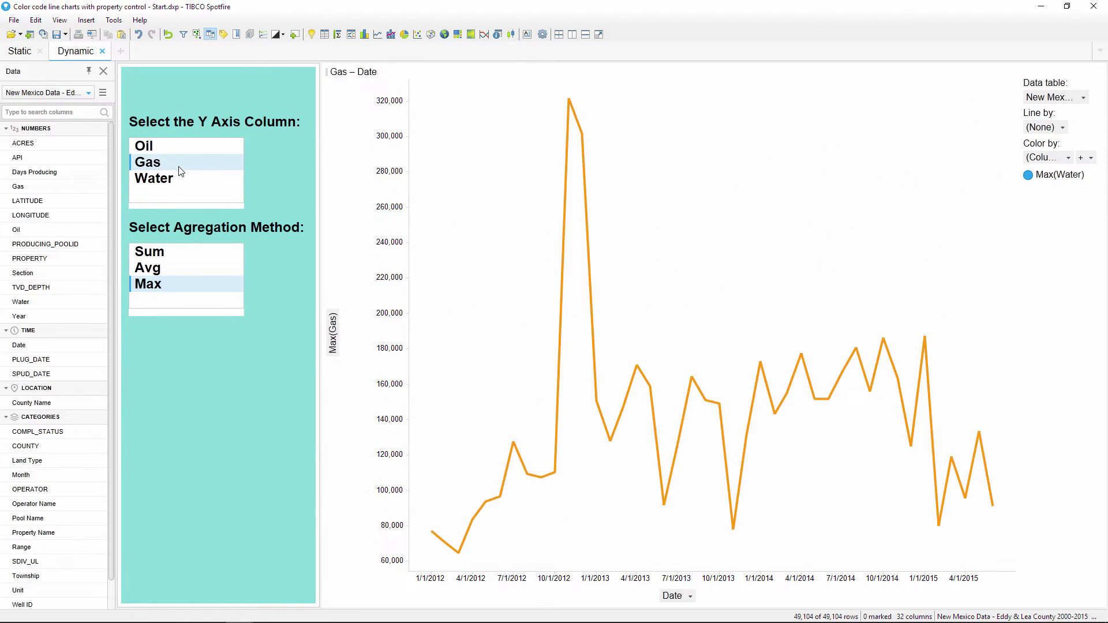
{"action": "left_click", "coordinate": [165, 272]}
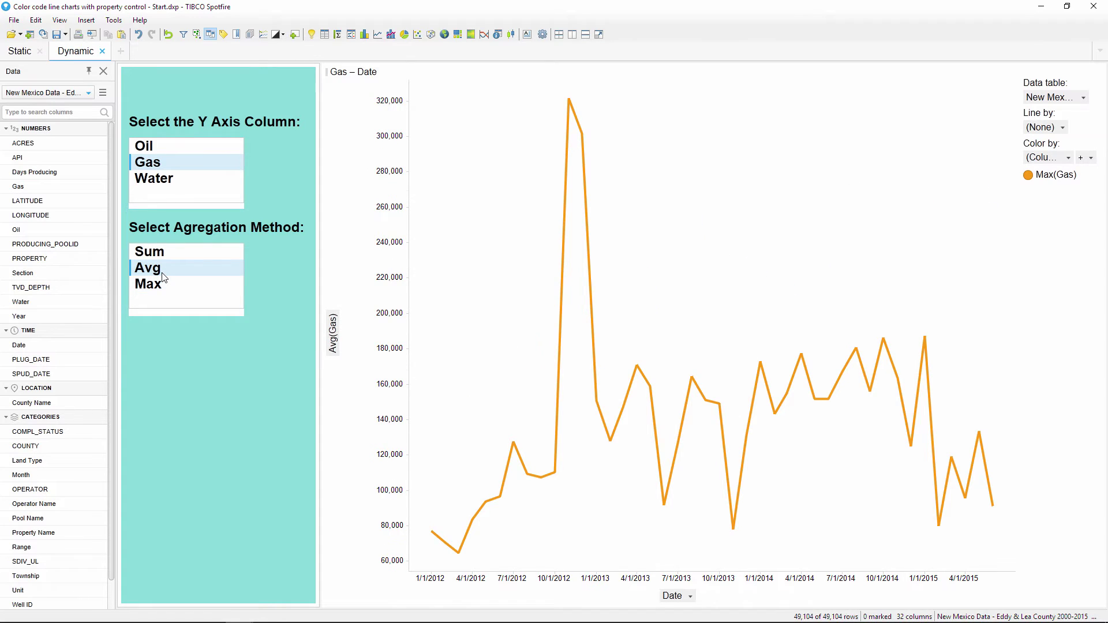
{"action": "left_click", "coordinate": [164, 254]}
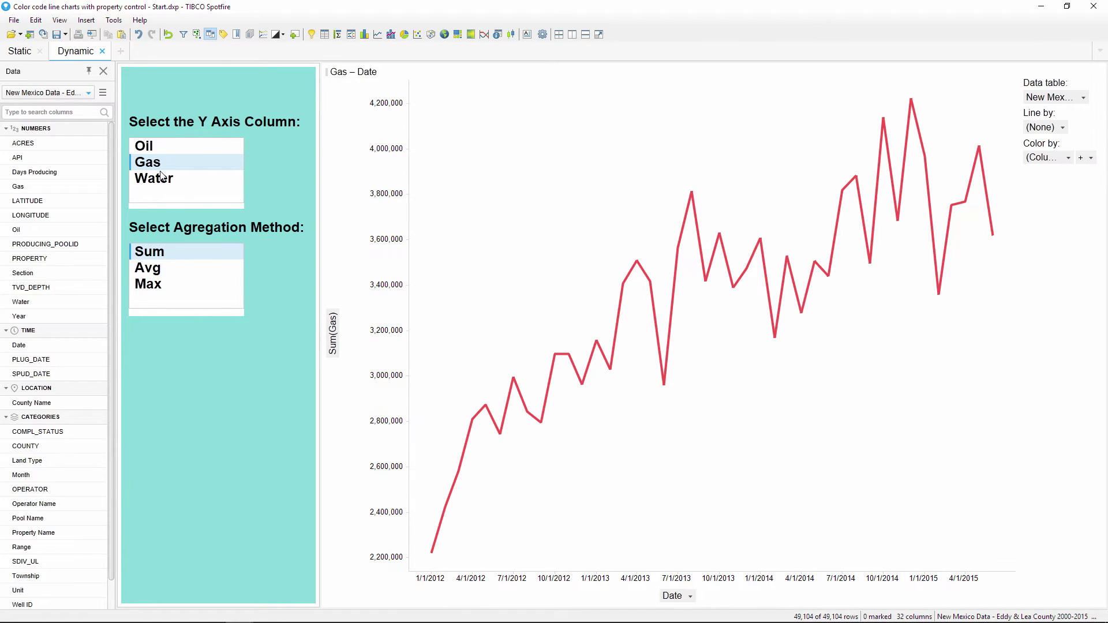
{"action": "left_click", "coordinate": [165, 148]}
{"action": "left_click", "coordinate": [164, 283]}
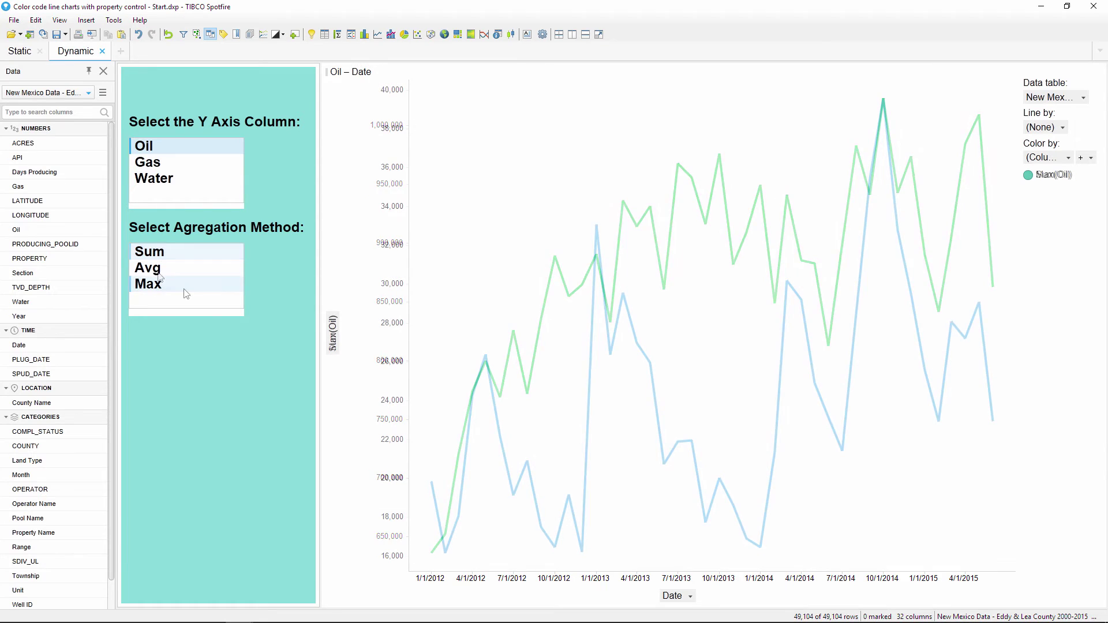
Duplicate the Oil – Date chart and colour the copy from the p.YAxisSelector property.
{"action": "right_click", "coordinate": [471, 291]}
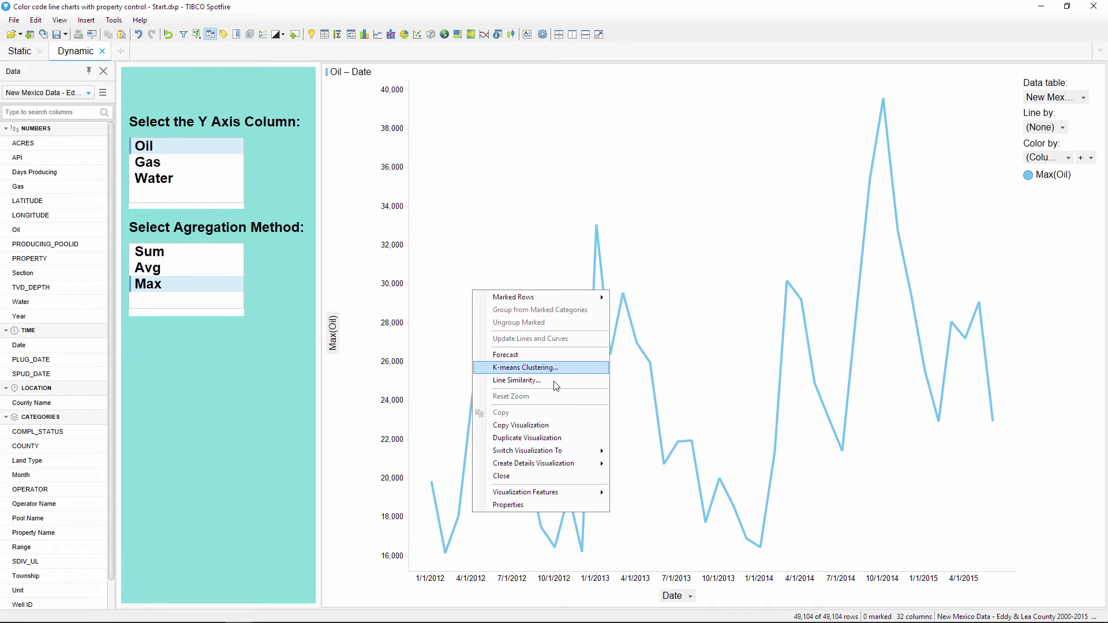
{"action": "left_click", "coordinate": [557, 439]}
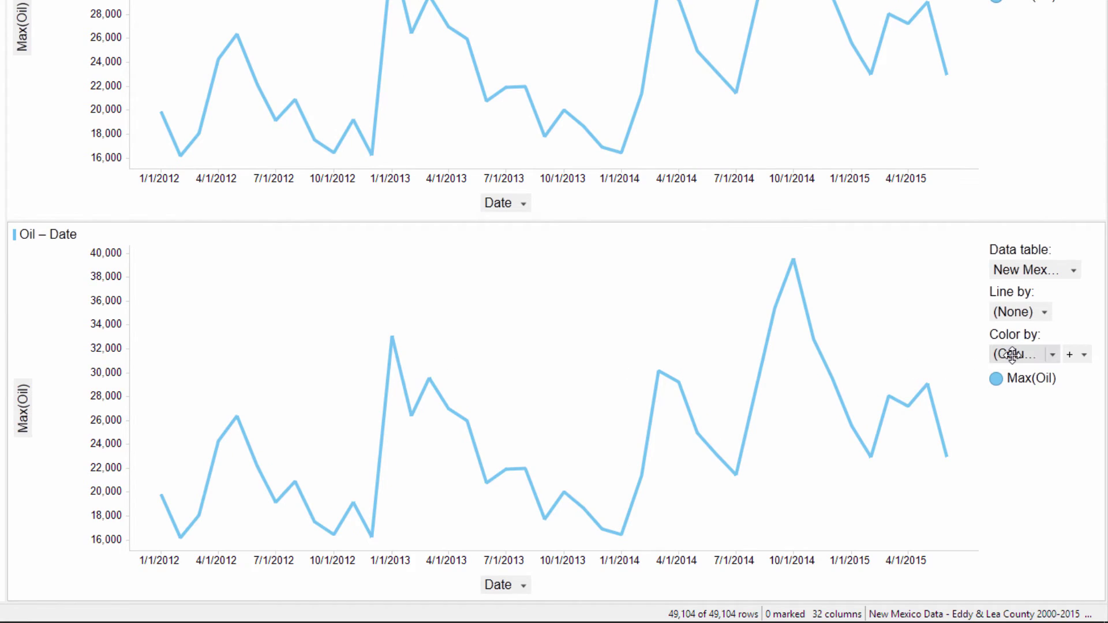
{"action": "right_click", "coordinate": [1012, 354]}
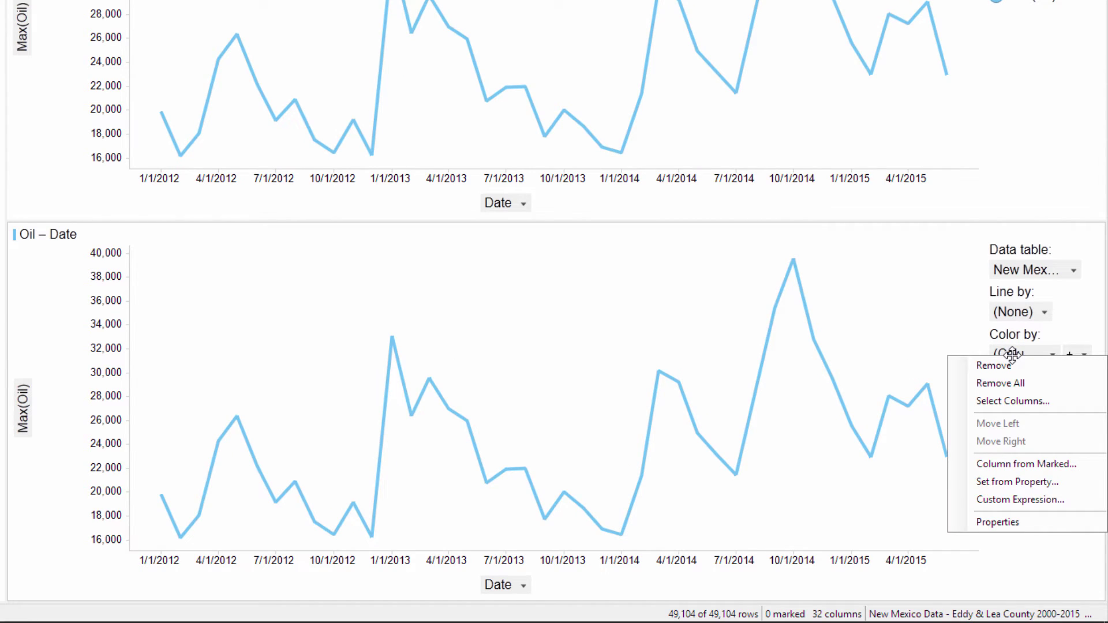
{"action": "left_click", "coordinate": [1045, 483]}
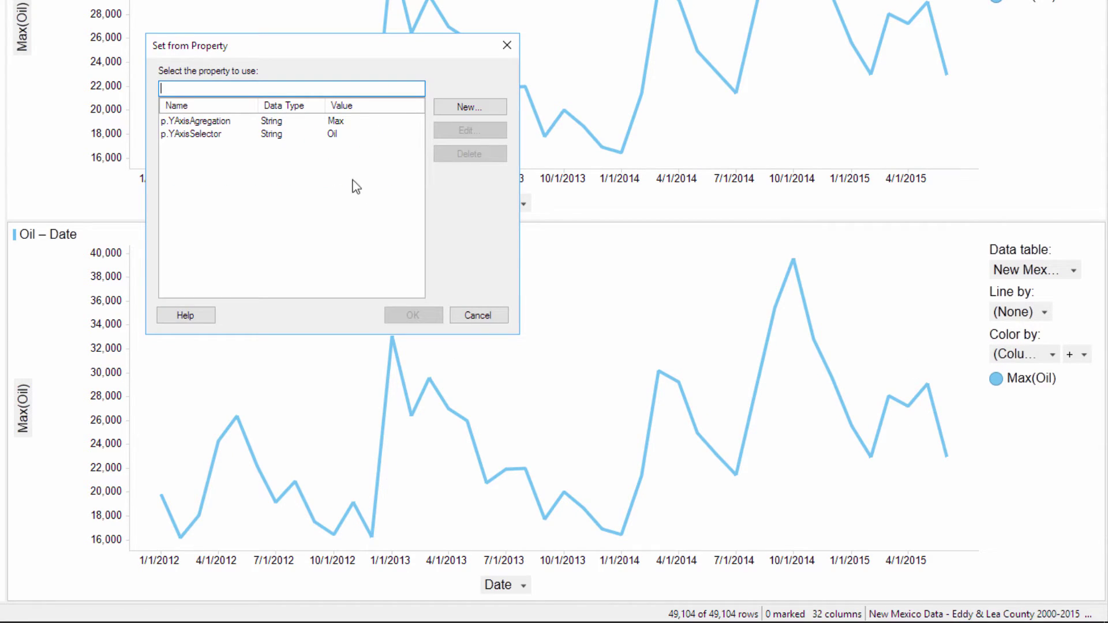
{"action": "left_click", "coordinate": [334, 136]}
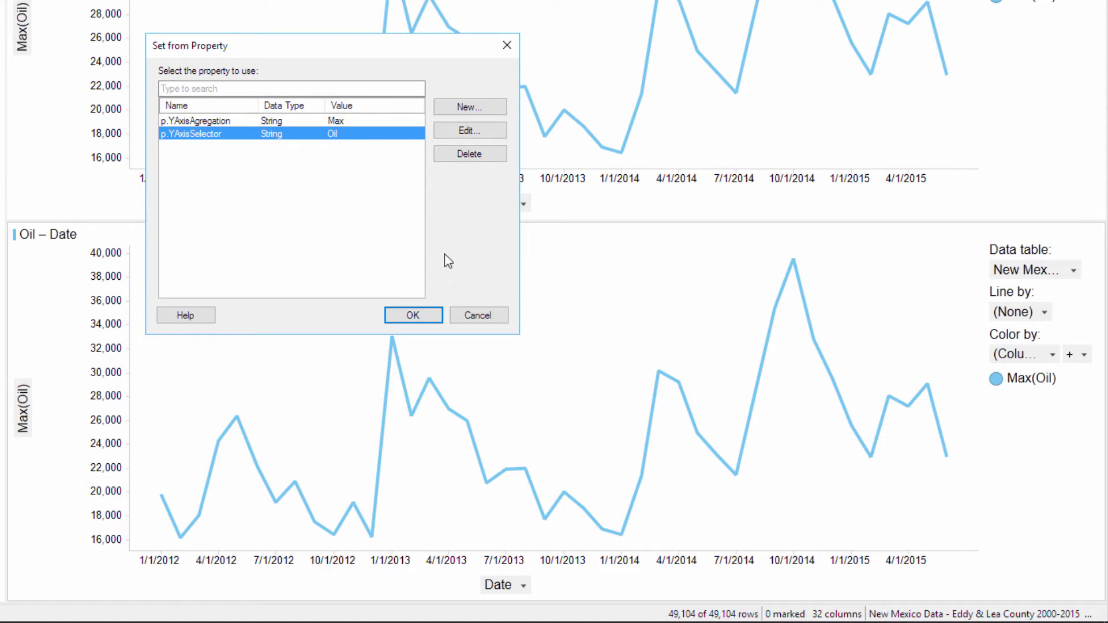
{"action": "left_click", "coordinate": [435, 316]}
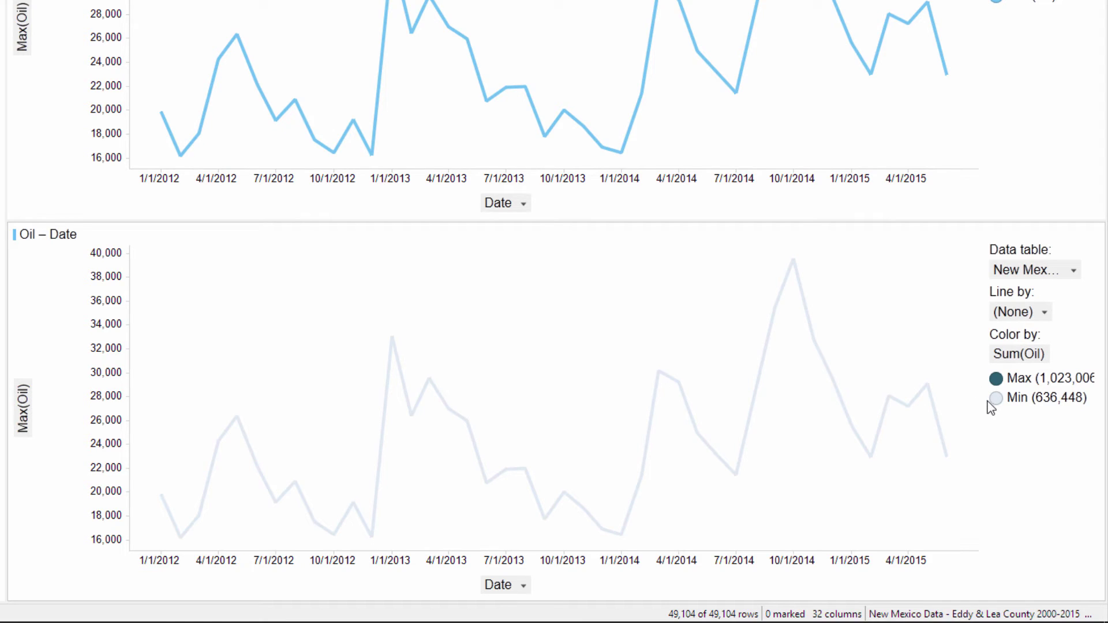
Switch the lower chart's colour axis to Categorical, then remove all its colouring.
{"action": "right_click", "coordinate": [1004, 353]}
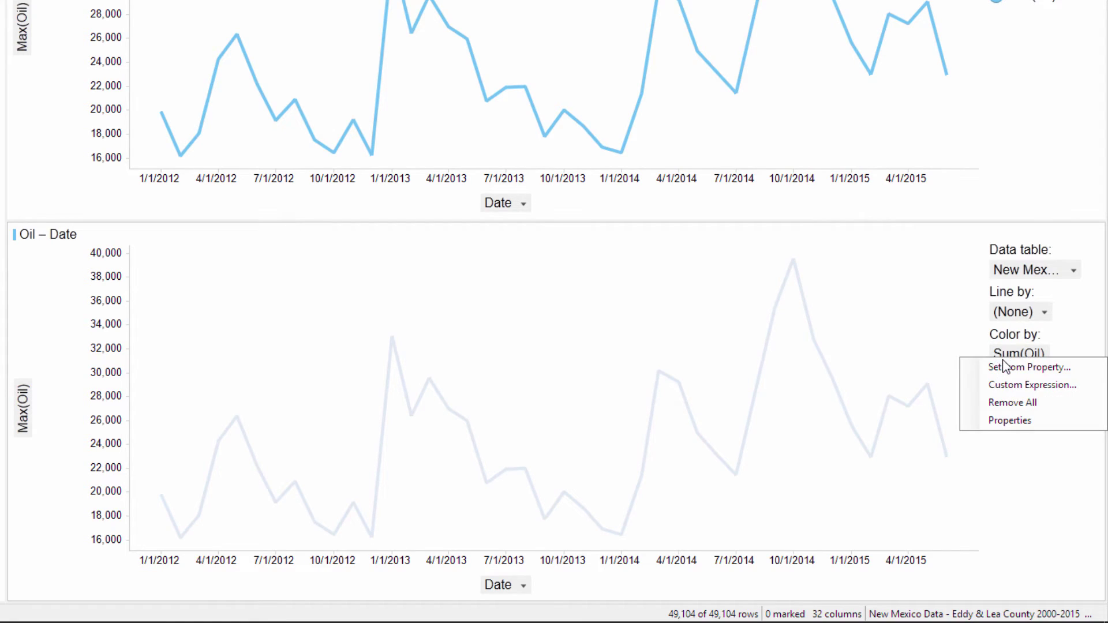
{"action": "left_click", "coordinate": [1004, 420]}
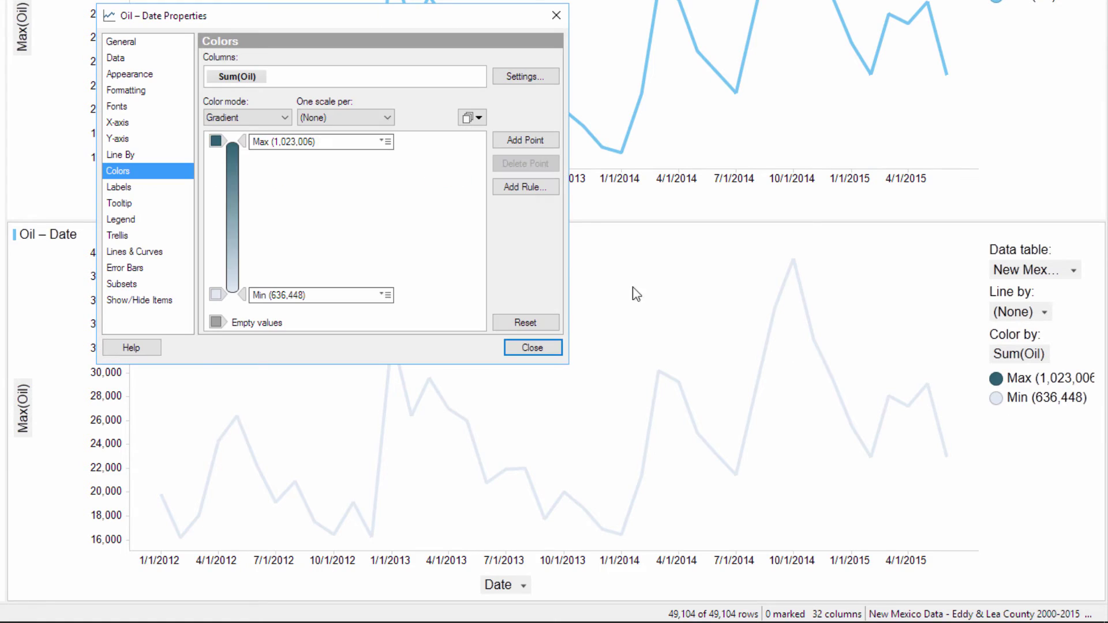
{"action": "left_click", "coordinate": [499, 80]}
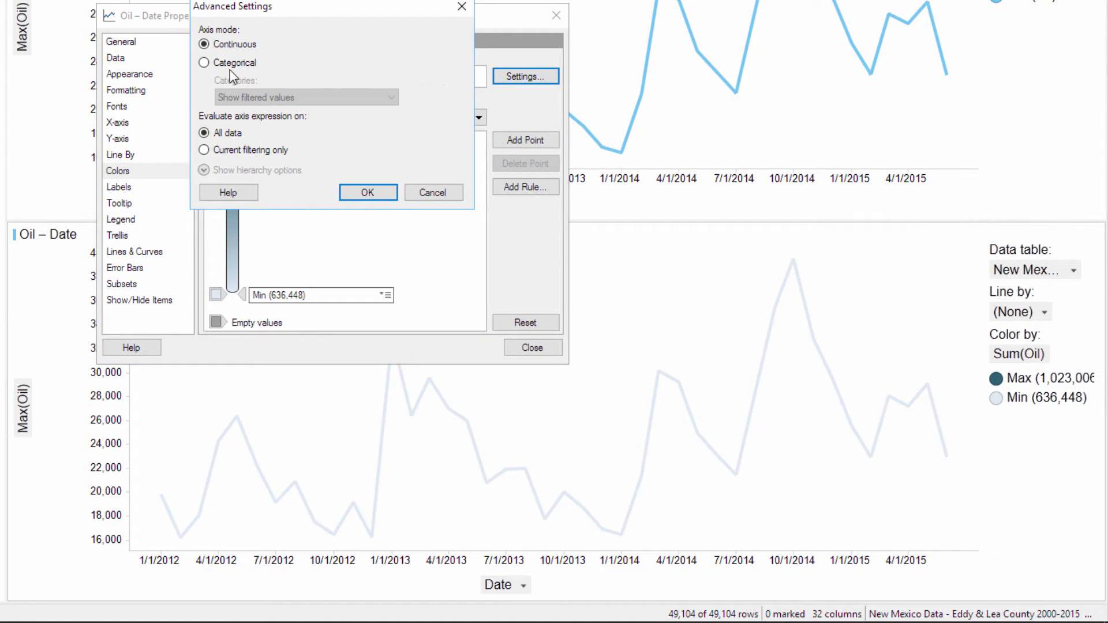
{"action": "left_click", "coordinate": [204, 63]}
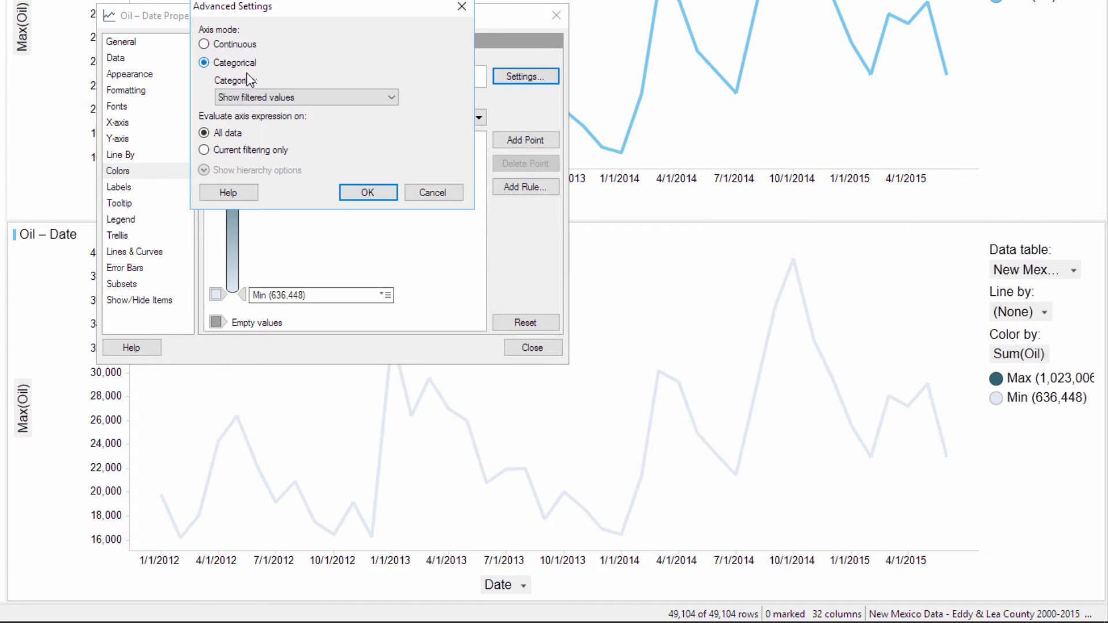
{"action": "left_click", "coordinate": [368, 192]}
{"action": "left_click", "coordinate": [522, 347]}
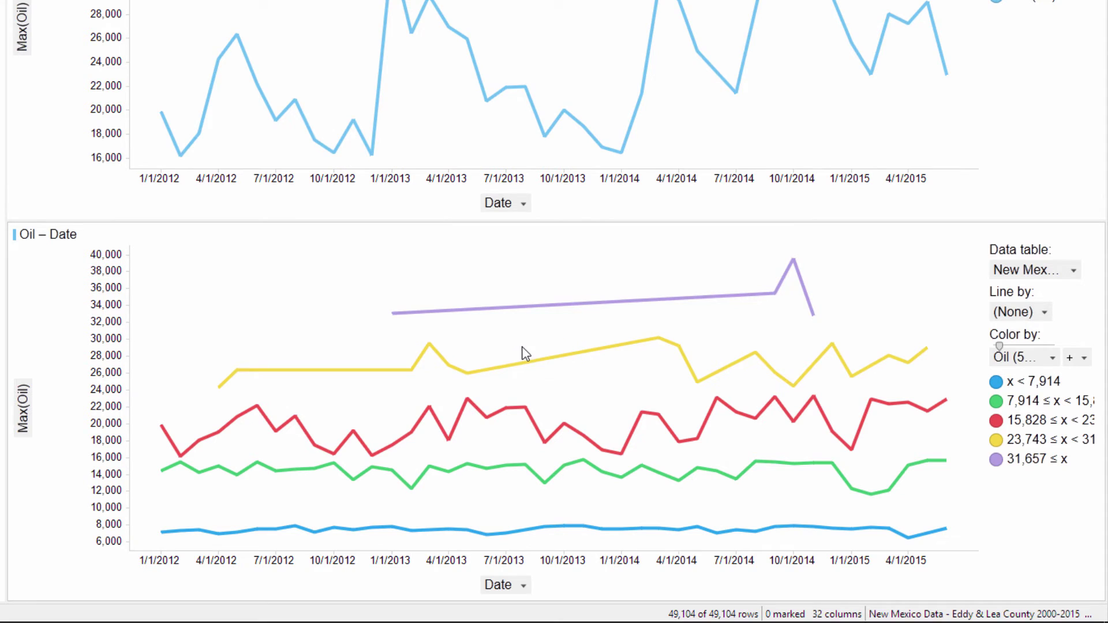
{"action": "right_click", "coordinate": [1014, 354]}
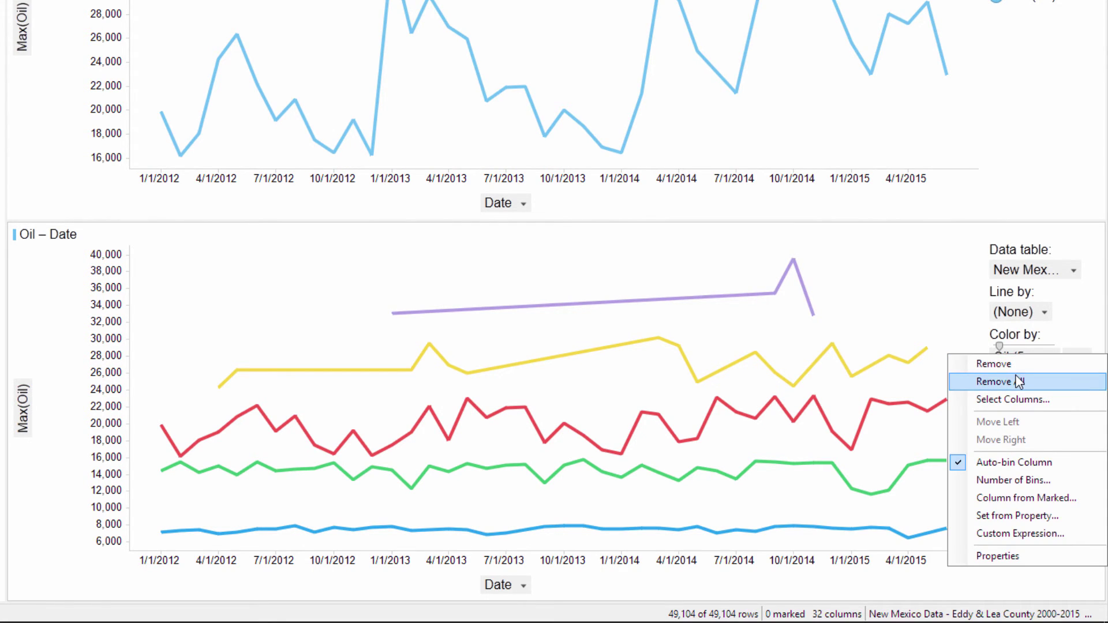
{"action": "left_click", "coordinate": [1018, 381]}
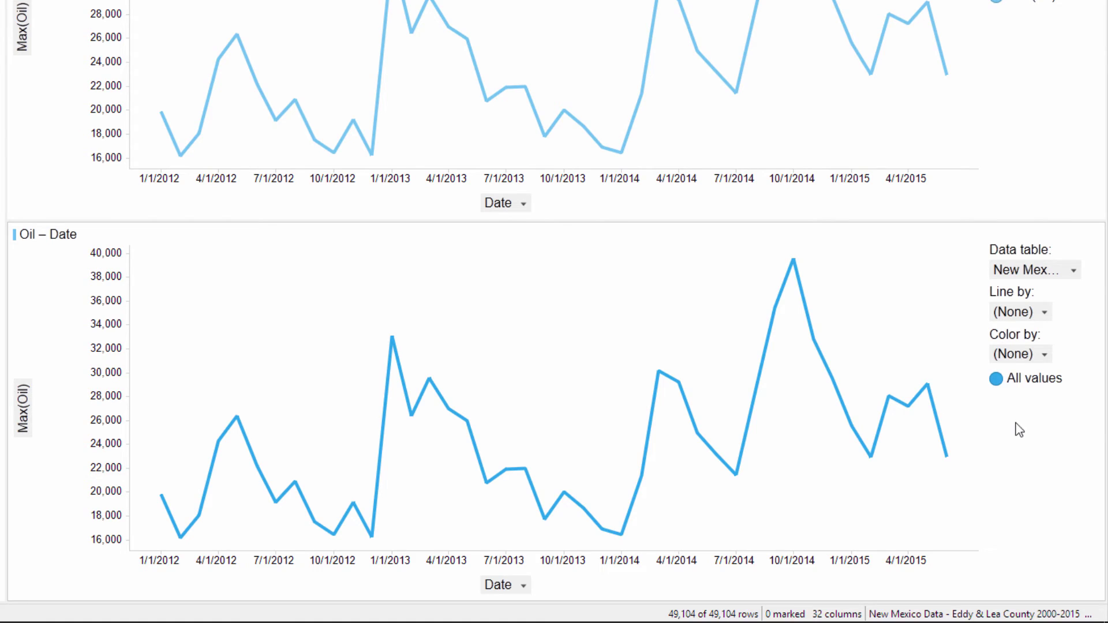
Colour the lower chart by the custom expression <DocumentProperty("p.YAxisSelector")>.
{"action": "right_click", "coordinate": [1025, 359]}
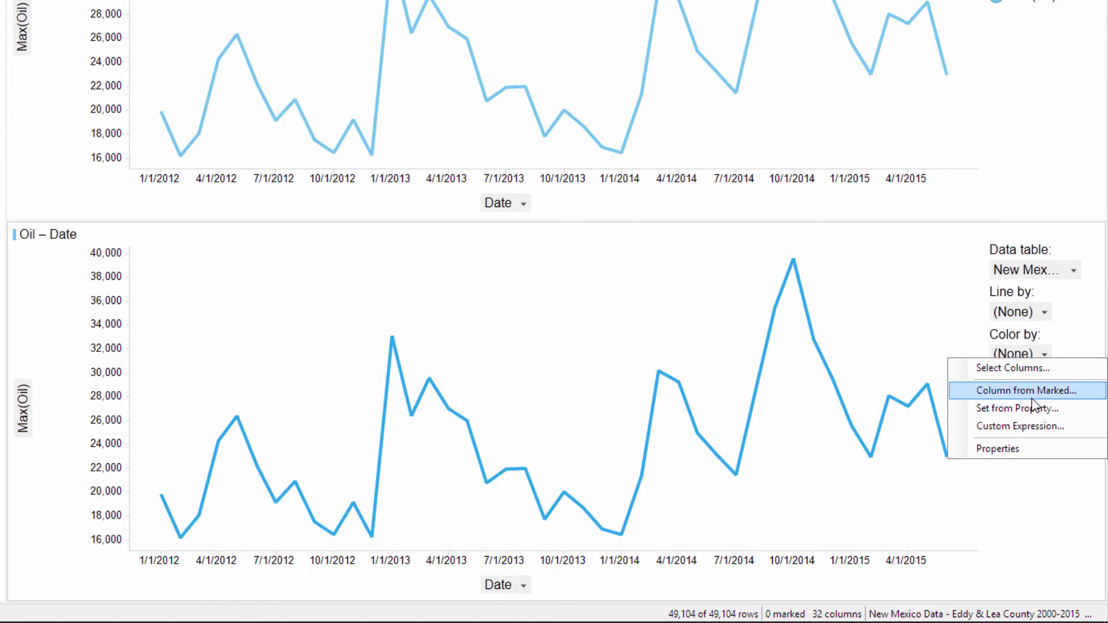
{"action": "left_click", "coordinate": [1035, 426]}
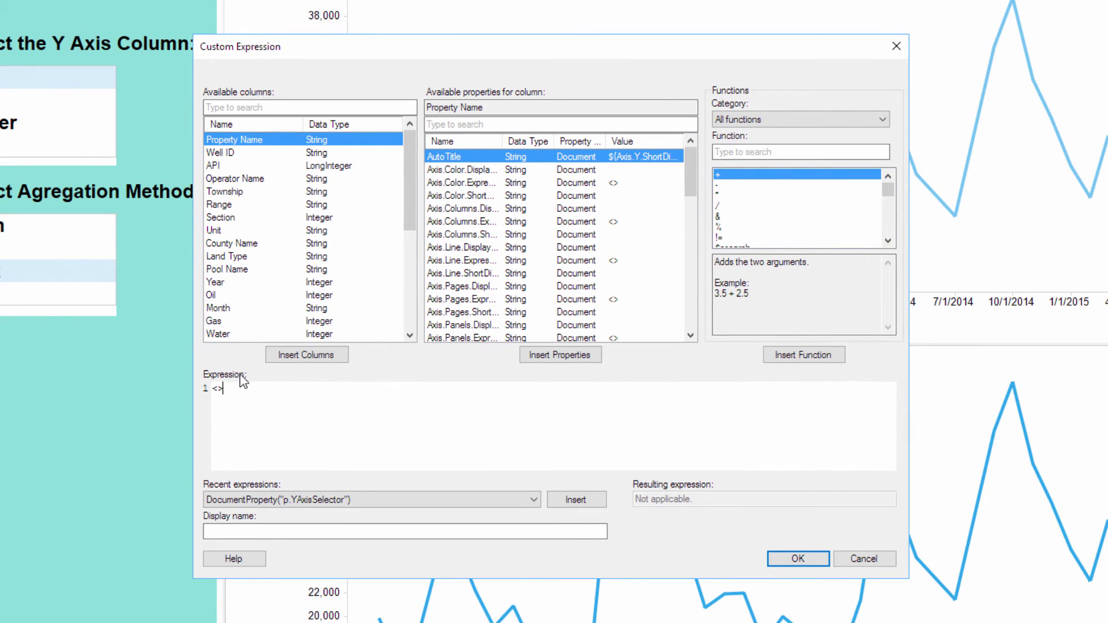
{"action": "left_click", "coordinate": [218, 389]}
{"action": "left_click_drag", "start_coordinate": [691, 179], "coordinate": [688, 248]}
{"action": "left_click", "coordinate": [629, 286]}
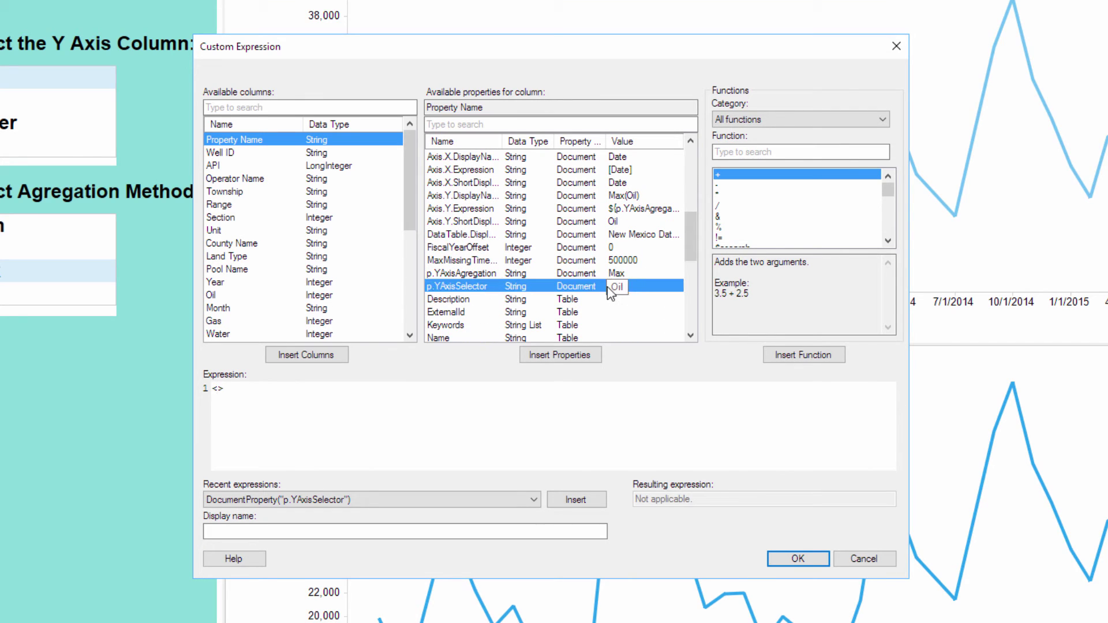
{"action": "right_click", "coordinate": [609, 286]}
{"action": "left_click", "coordinate": [630, 298]}
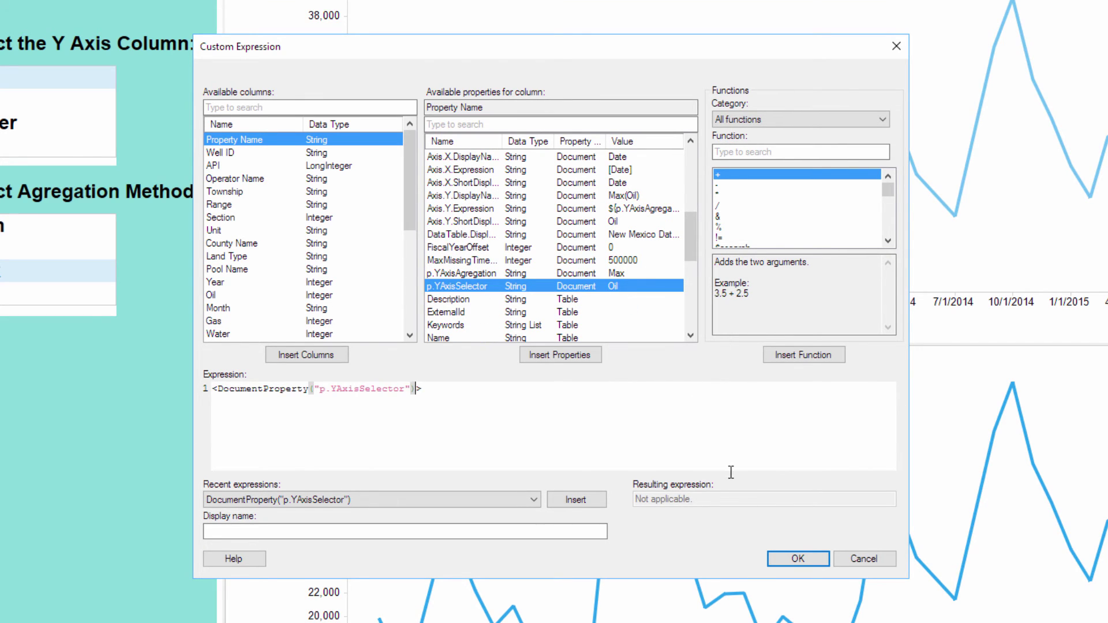
{"action": "left_click", "coordinate": [783, 561]}
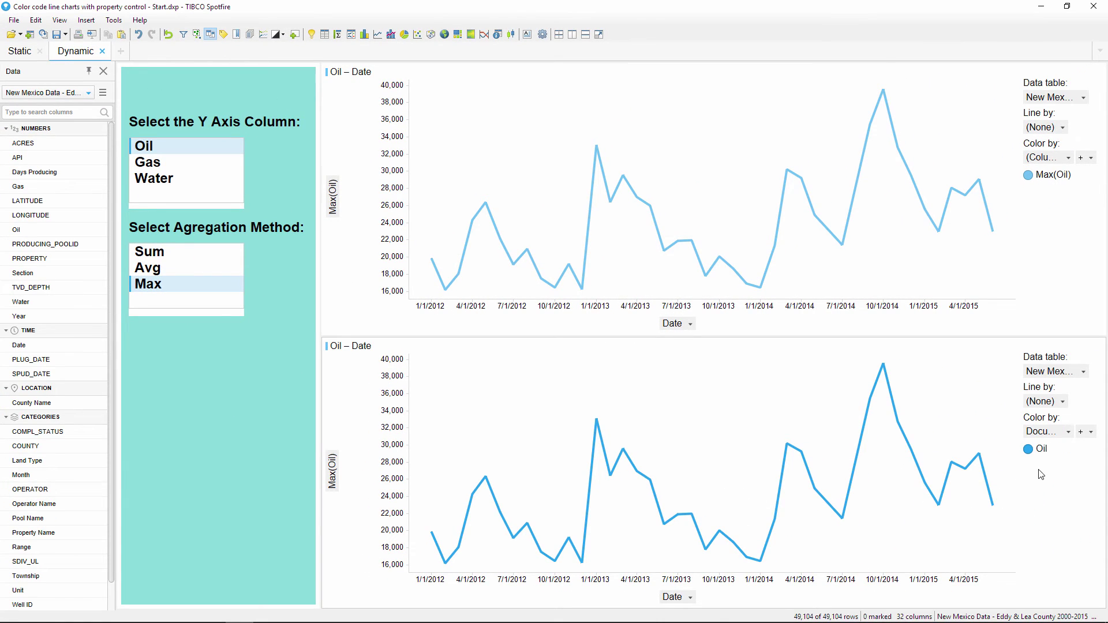
Make the lower chart's Oil line green, then plot Gas and make its line red.
{"action": "left_click", "coordinate": [1026, 454]}
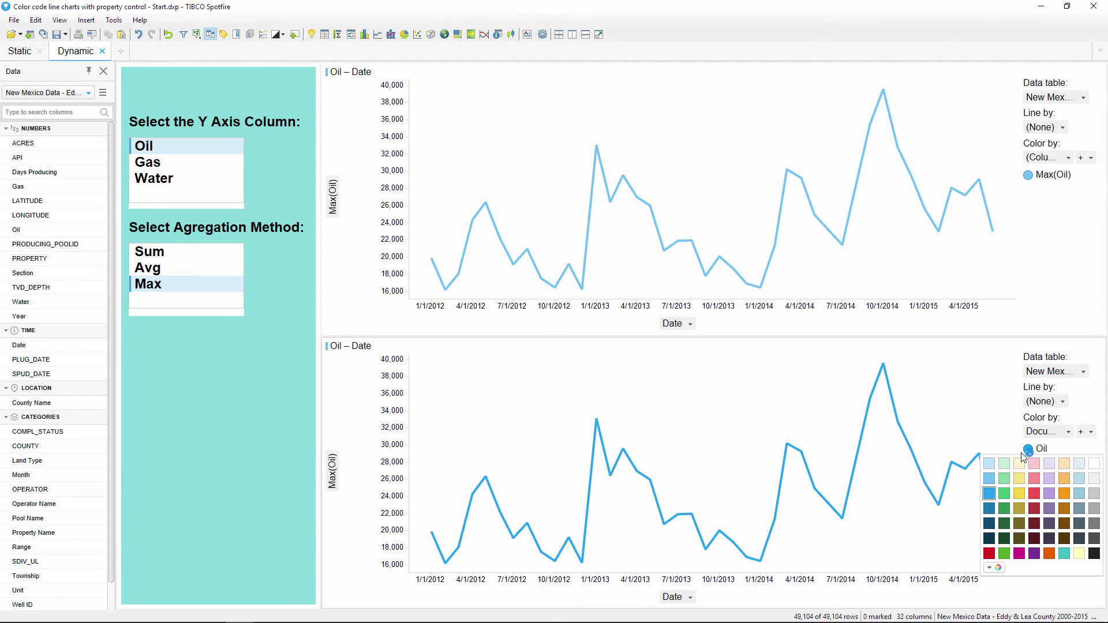
{"action": "left_click", "coordinate": [1009, 495]}
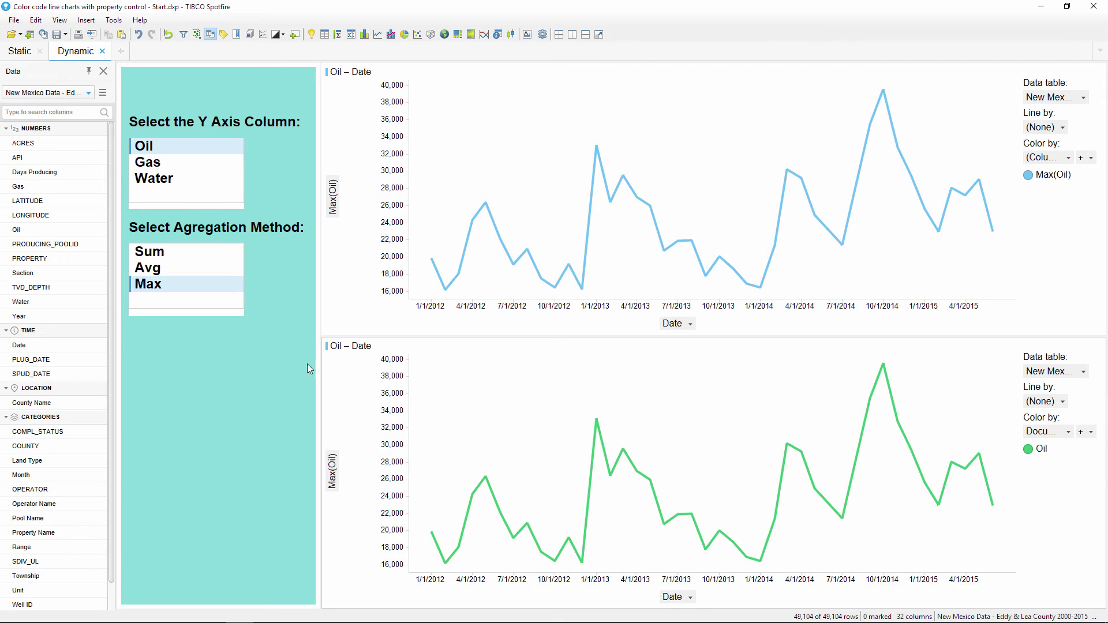
{"action": "left_click", "coordinate": [148, 166]}
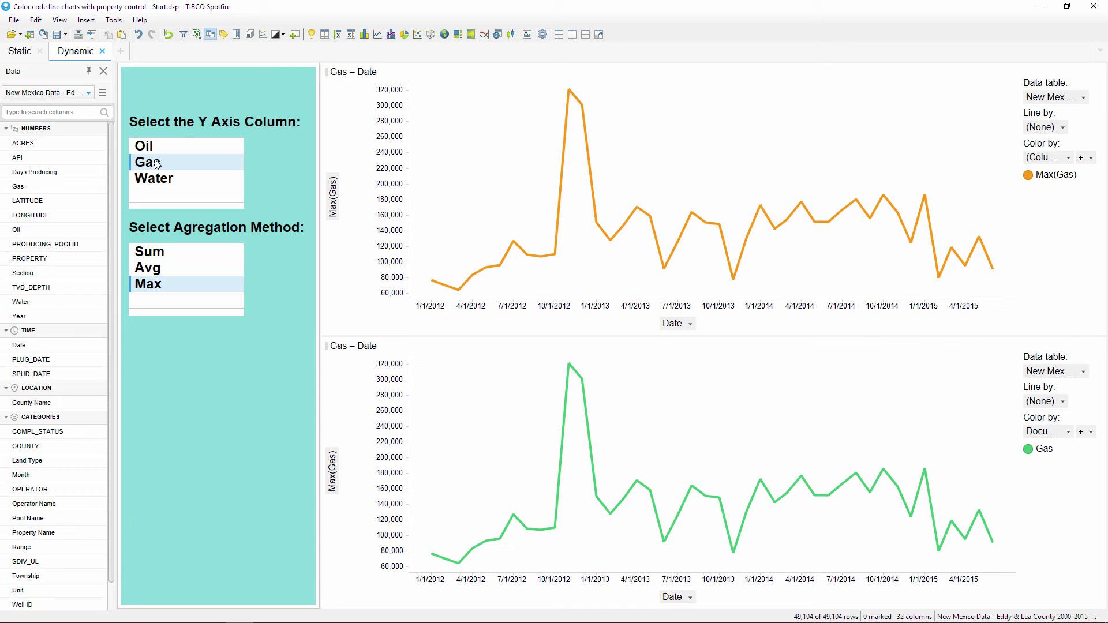
{"action": "left_click", "coordinate": [1029, 452]}
{"action": "left_click", "coordinate": [1035, 494]}
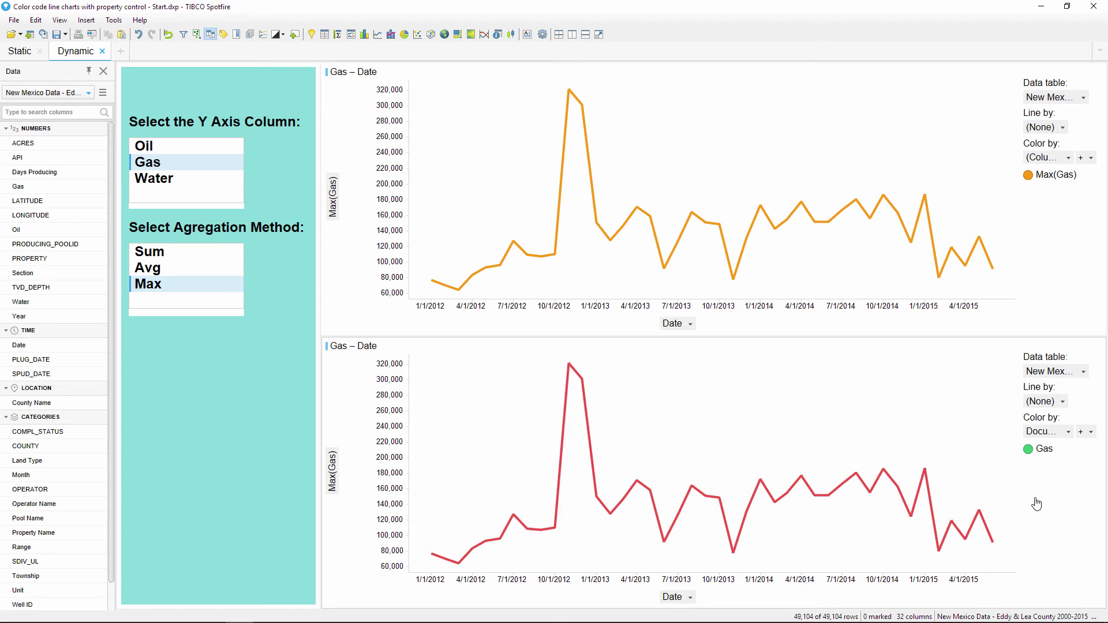
Plot Water with a dark blue line, then switch aggregation to Avg.
{"action": "left_click", "coordinate": [168, 184]}
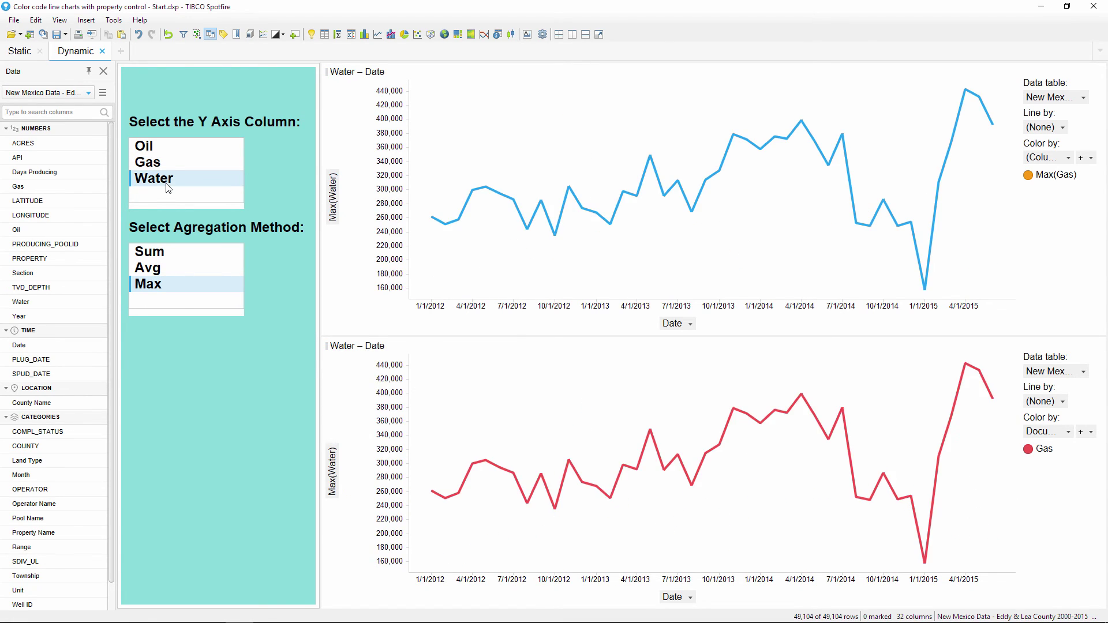
{"action": "left_click", "coordinate": [1028, 449]}
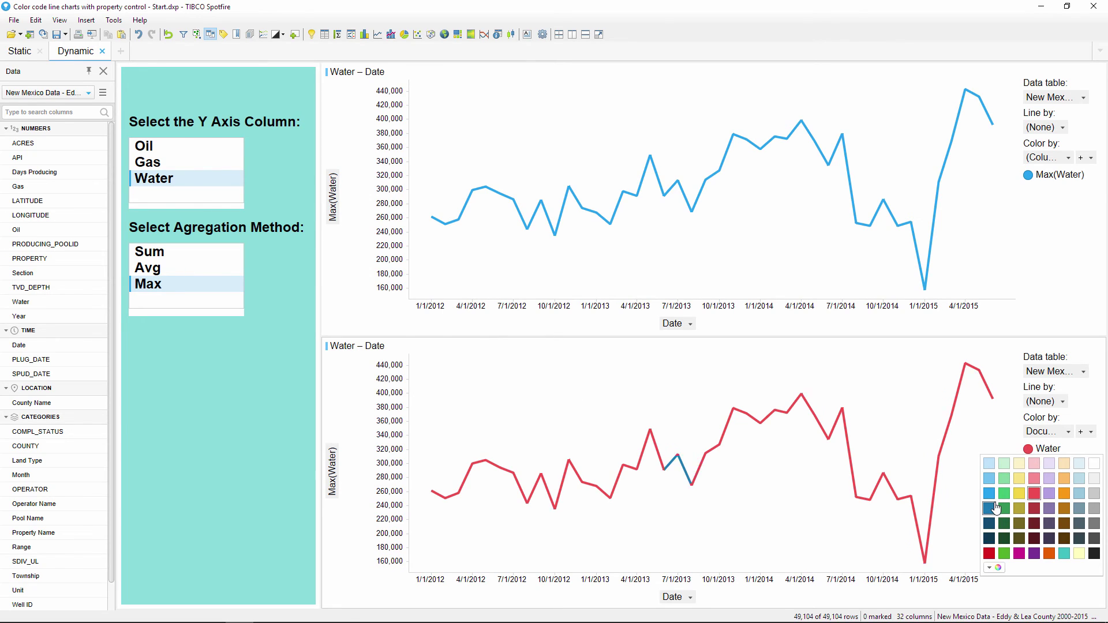
{"action": "left_click", "coordinate": [990, 509]}
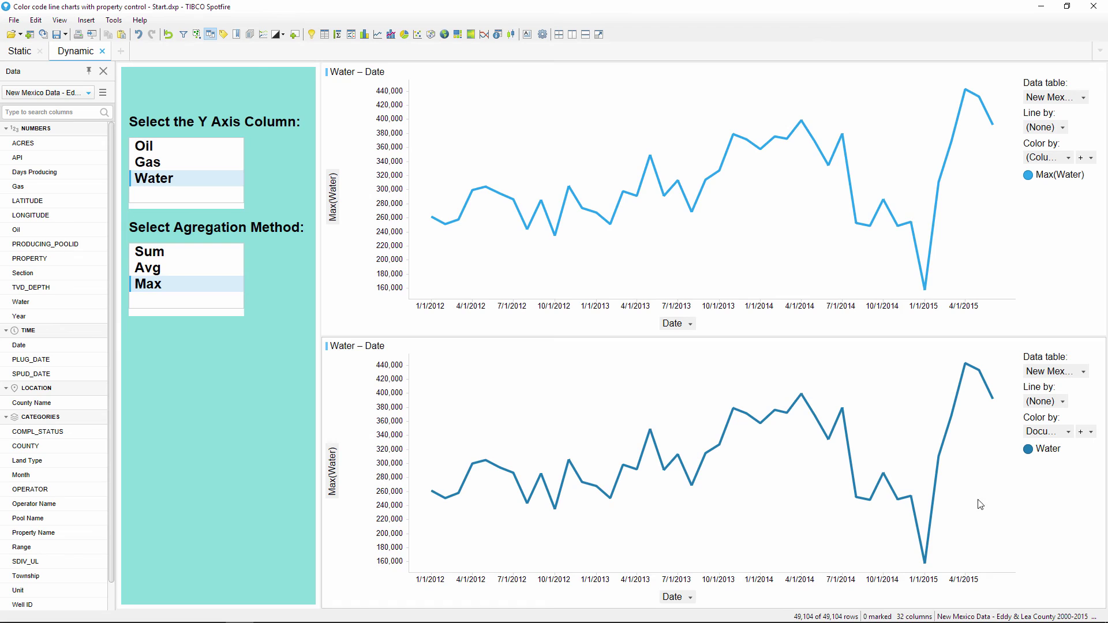
{"action": "left_click", "coordinate": [208, 269]}
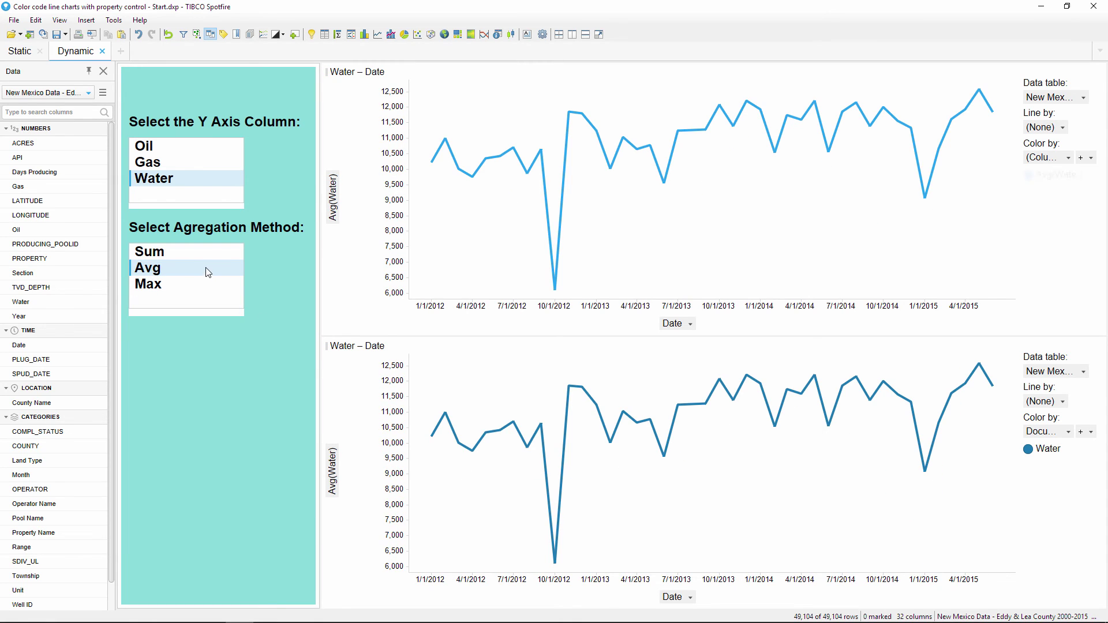
Cycle through Sum, Avg and Max for Water, Gas and Oil, finishing on Sum(Oil).
{"action": "left_click", "coordinate": [203, 257]}
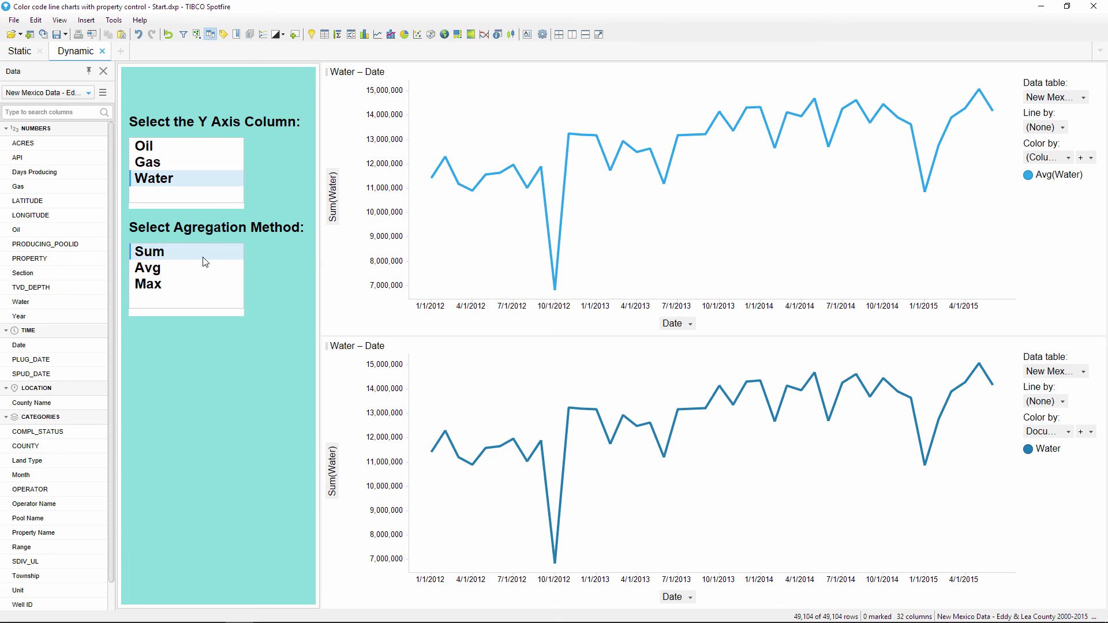
{"action": "left_click", "coordinate": [153, 166]}
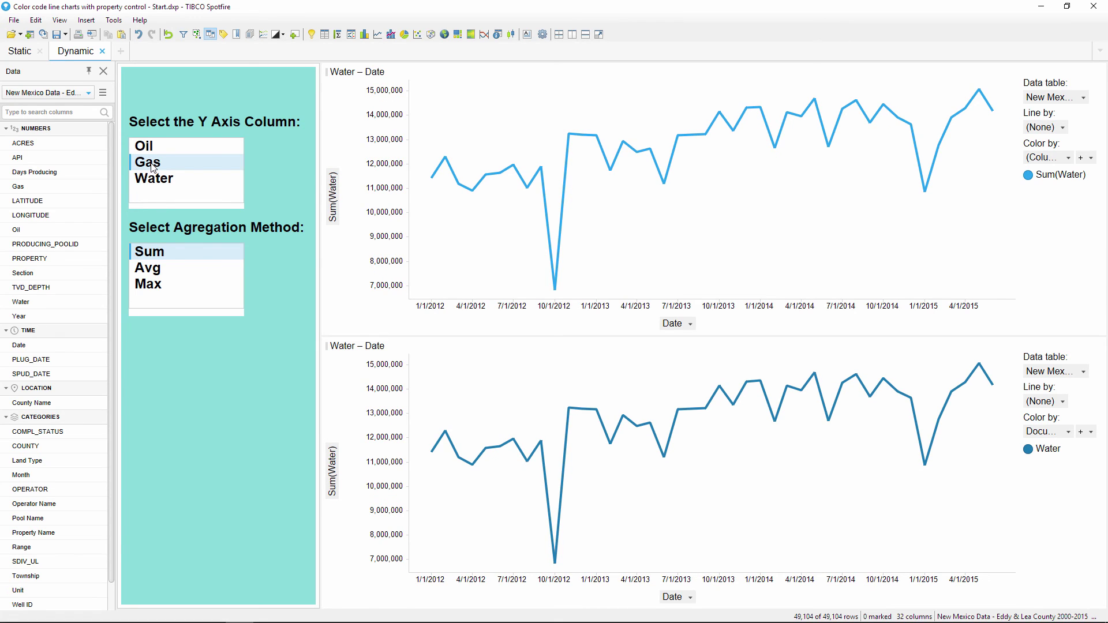
{"action": "left_click", "coordinate": [161, 272]}
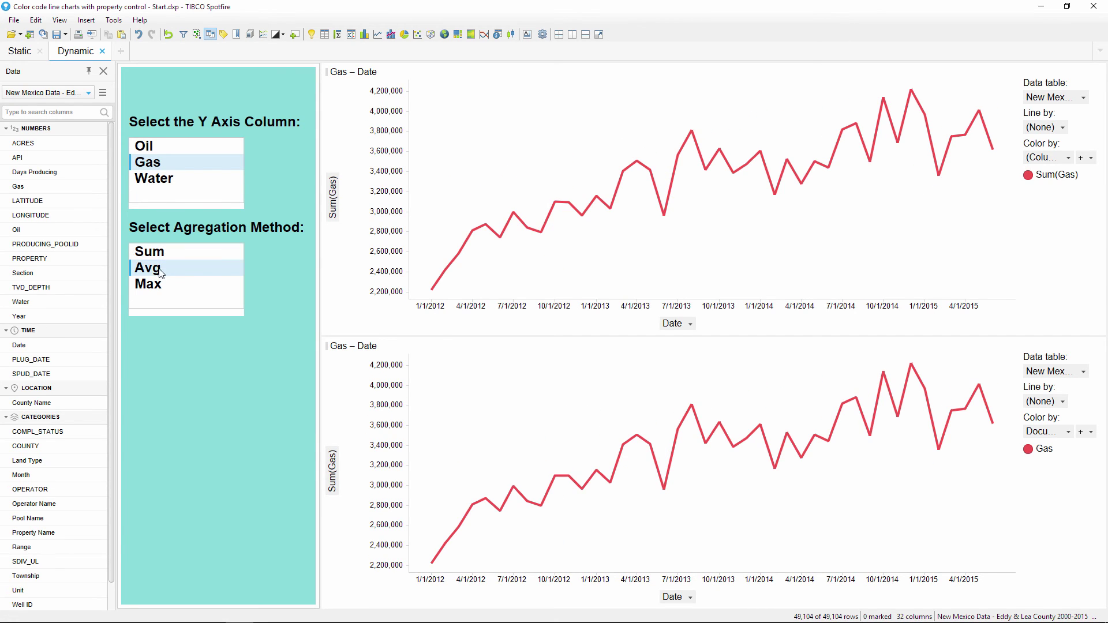
{"action": "left_click", "coordinate": [163, 286]}
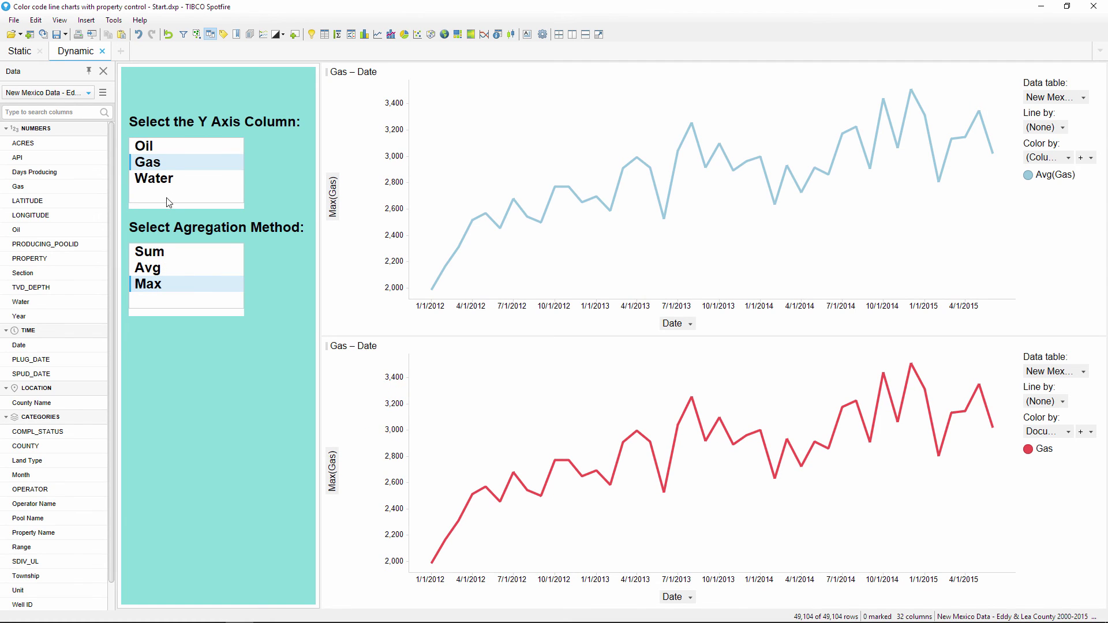
{"action": "left_click", "coordinate": [164, 148]}
{"action": "left_click", "coordinate": [161, 269]}
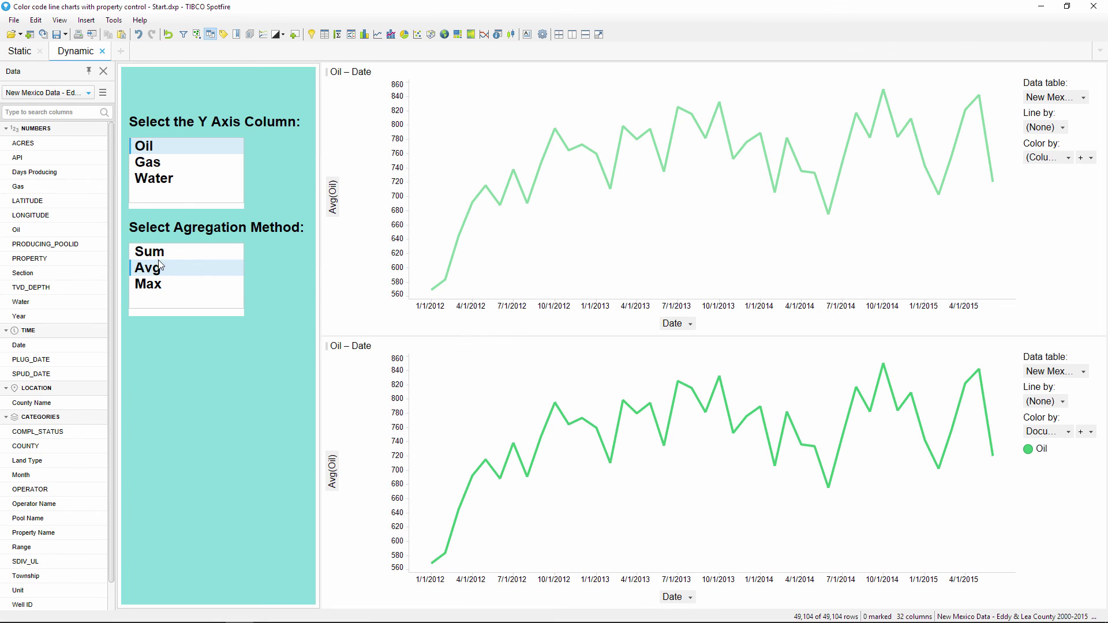
{"action": "left_click", "coordinate": [161, 254]}
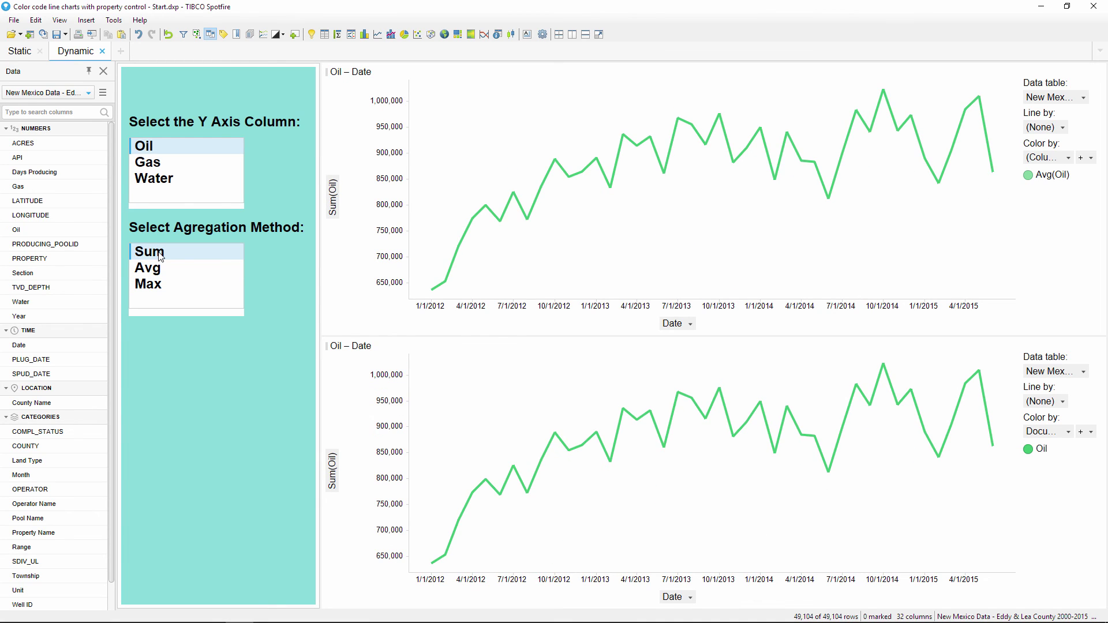